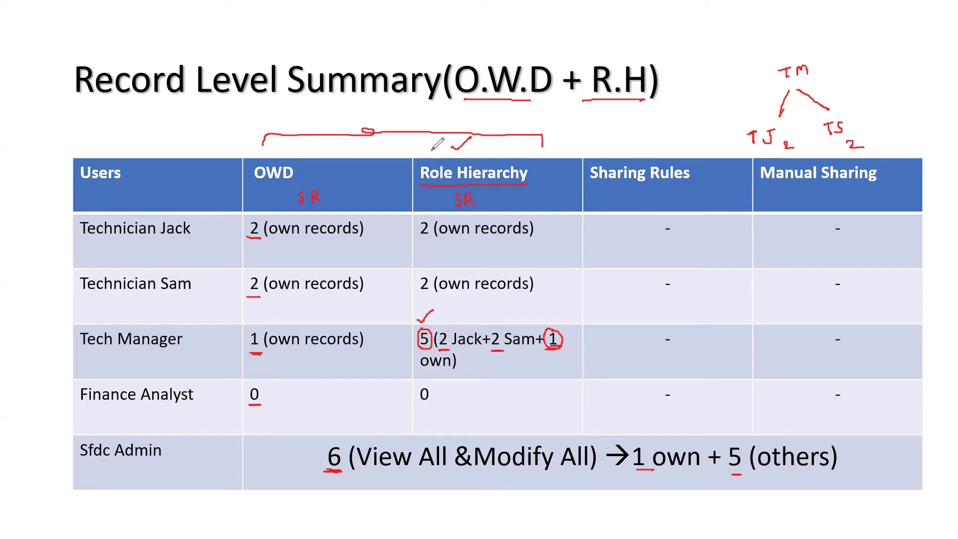
mouse_move(426, 145)
left_mouse_down()
mouse_move(434, 153)
mouse_move(428, 143)
left_mouse_up()
mouse_move(325, 141)
left_mouse_down()
mouse_move(320, 146)
mouse_move(366, 133)
left_mouse_up()
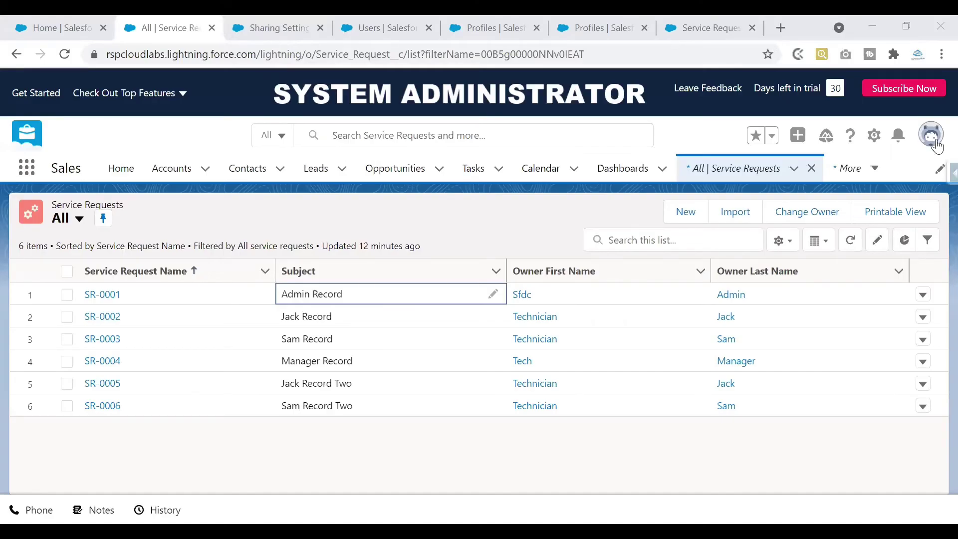
- Check which account is logged in and refresh the All list of Service Requests
left_click(930, 146)
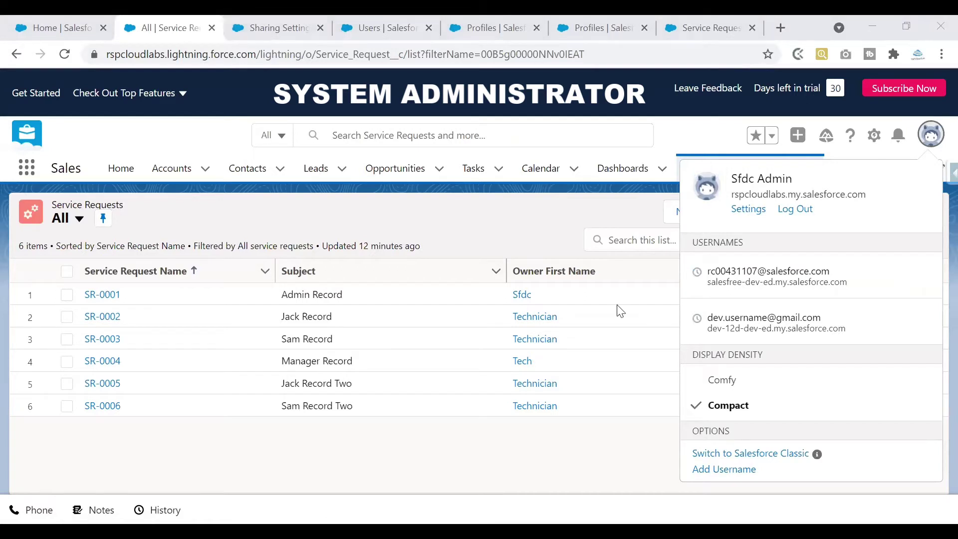
left_click(566, 209)
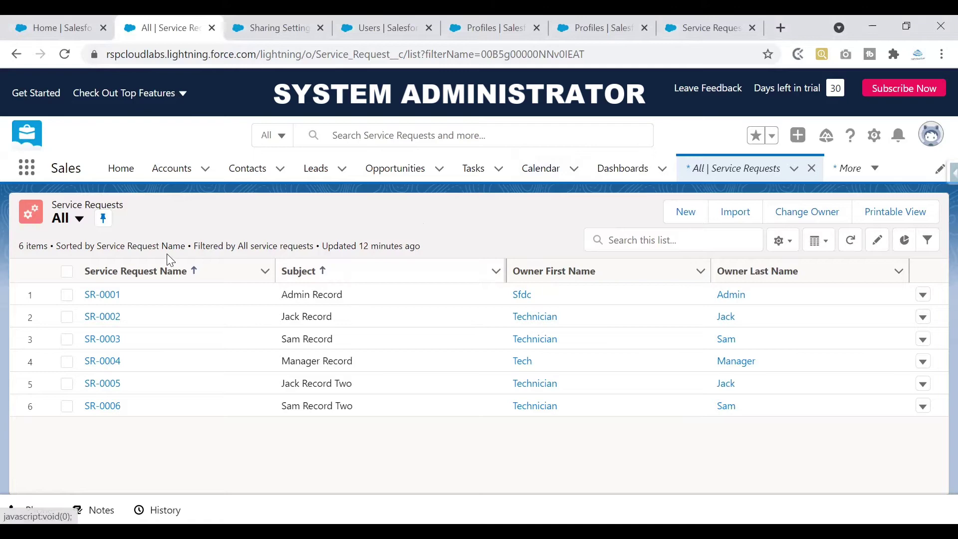
left_click(851, 241)
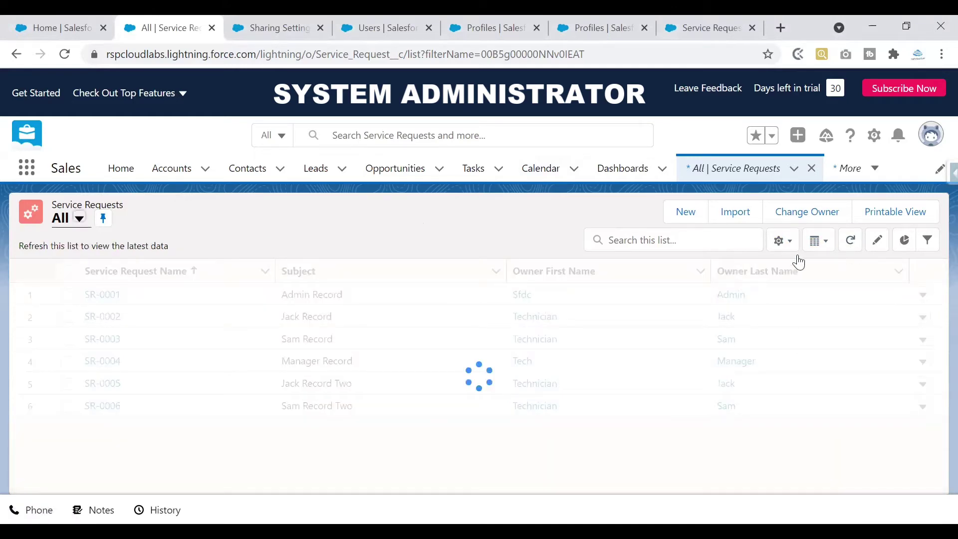
left_click(275, 29)
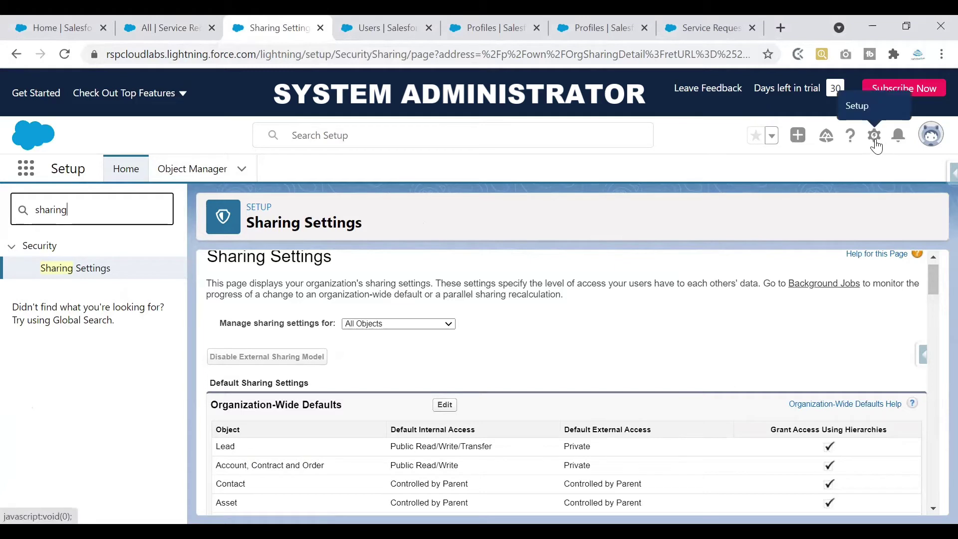
left_click(875, 136)
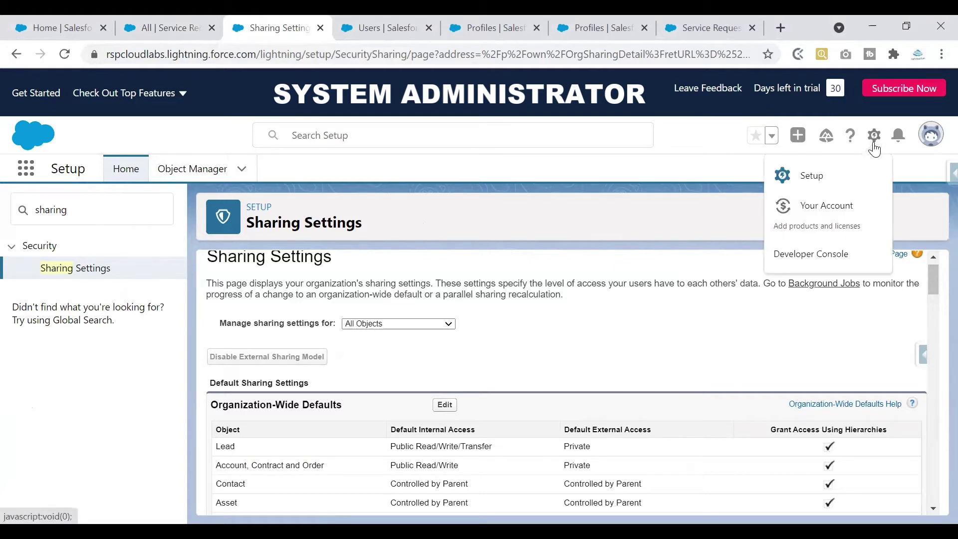
left_click(849, 163)
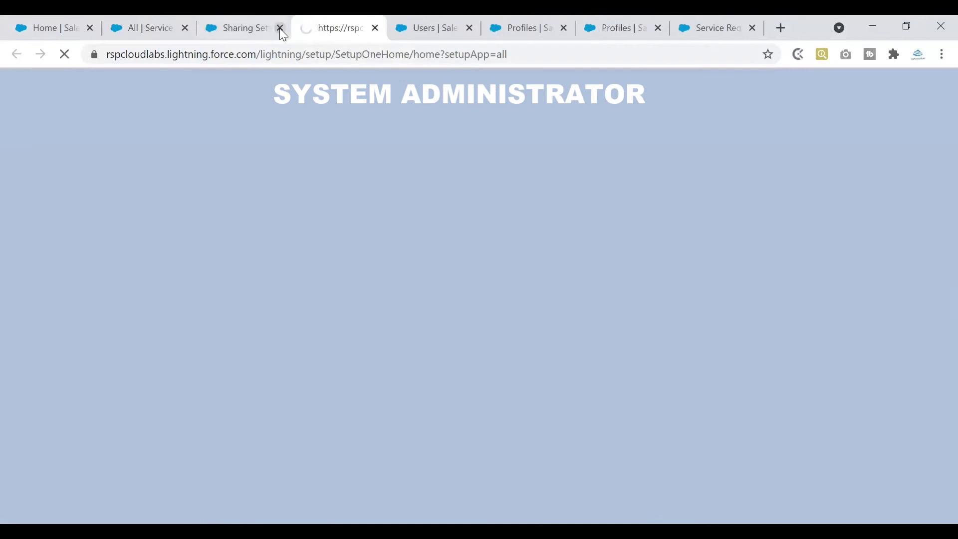
key("ctrl+w")
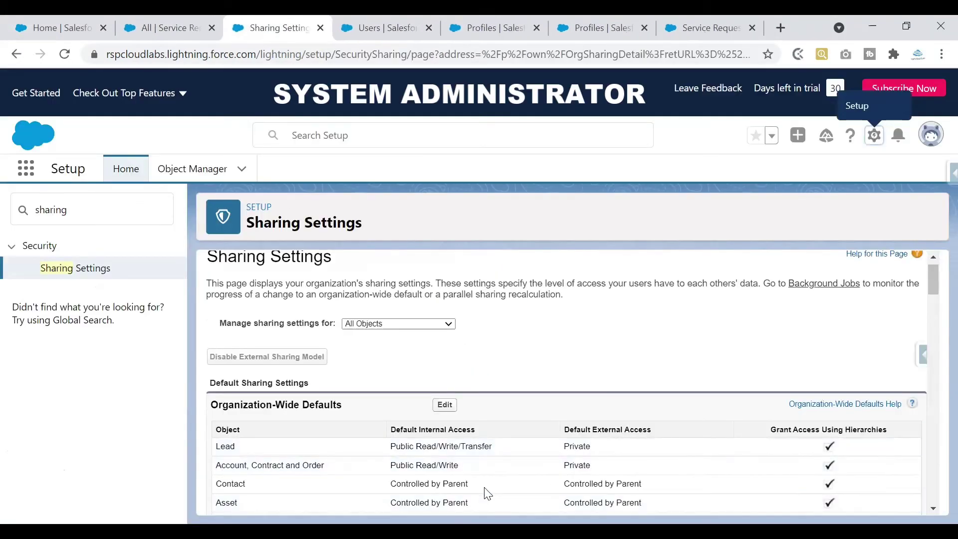
- Open Setup in a new tab, find the Roles page by searching for "roles", and open the organization's role hierarchy
left_click(874, 136)
left_click(836, 177)
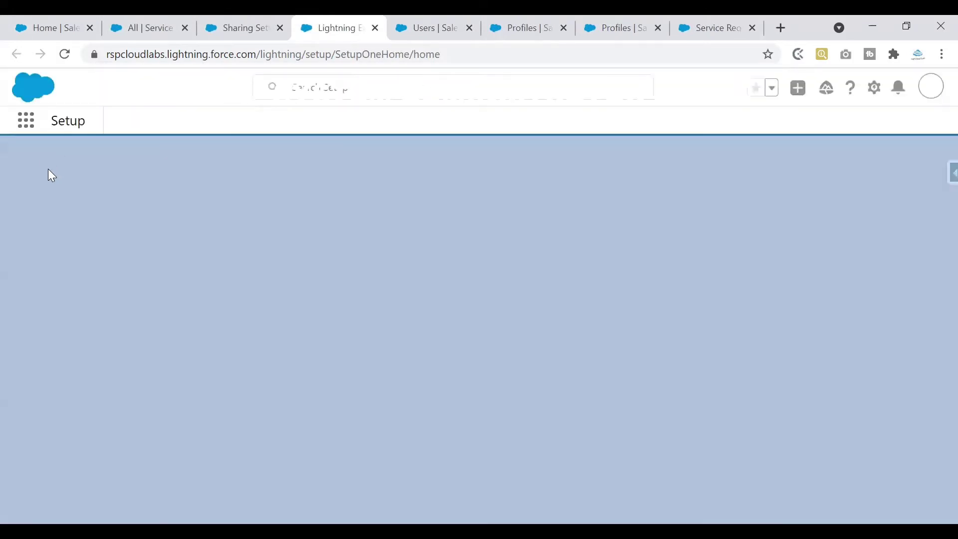
left_click(55, 160)
type("roles")
left_click(48, 270)
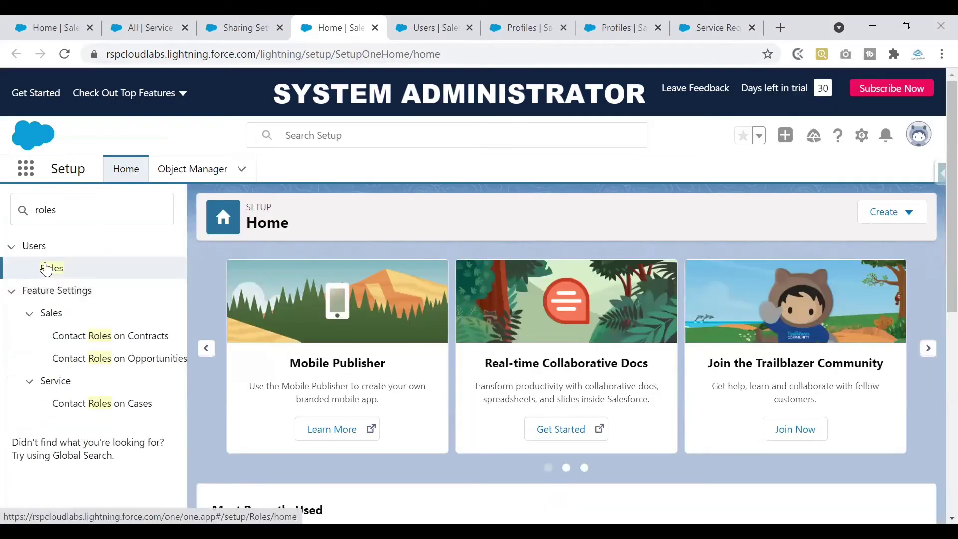
left_click_drag(931, 289, 928, 359)
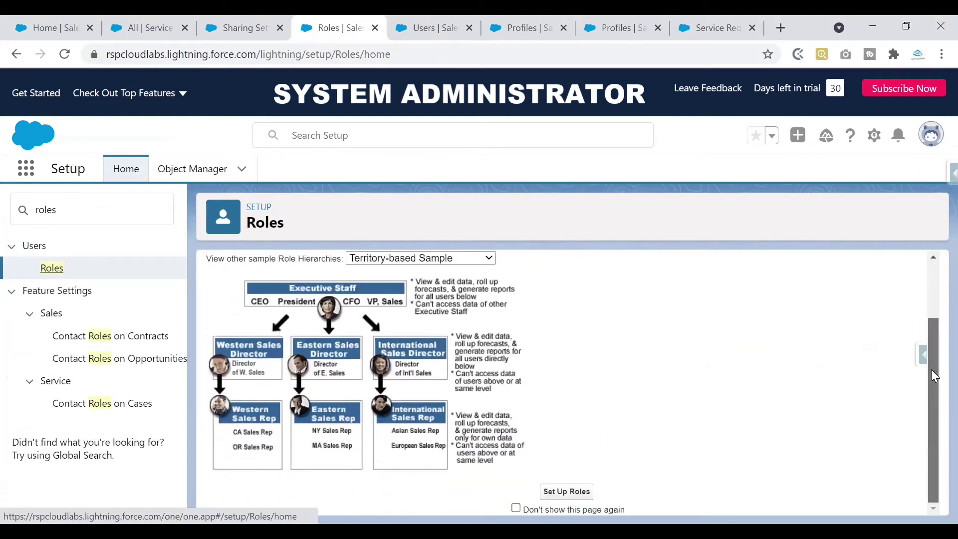
left_click(577, 492)
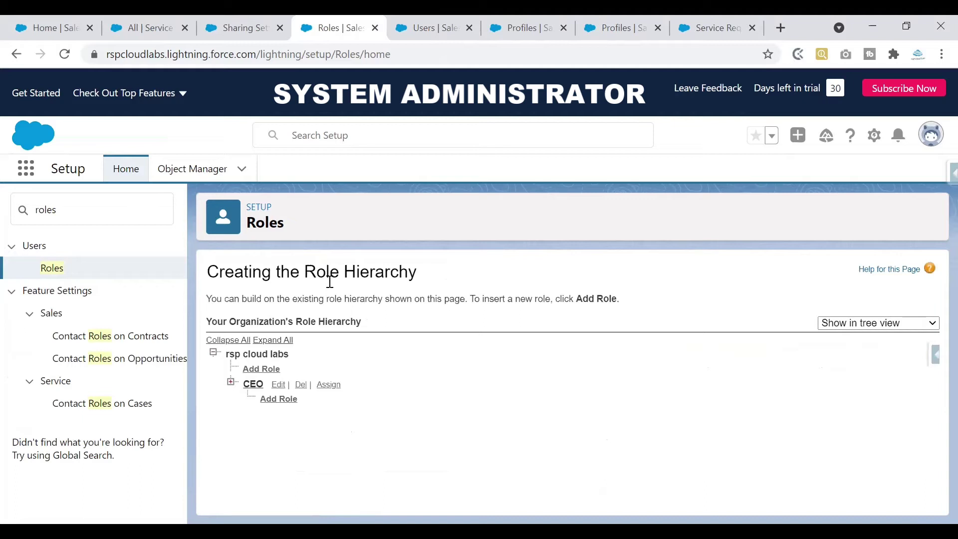
- Expand the entire role hierarchy tree and examine the levels from CEO down to Tech Engineer
left_click(282, 341)
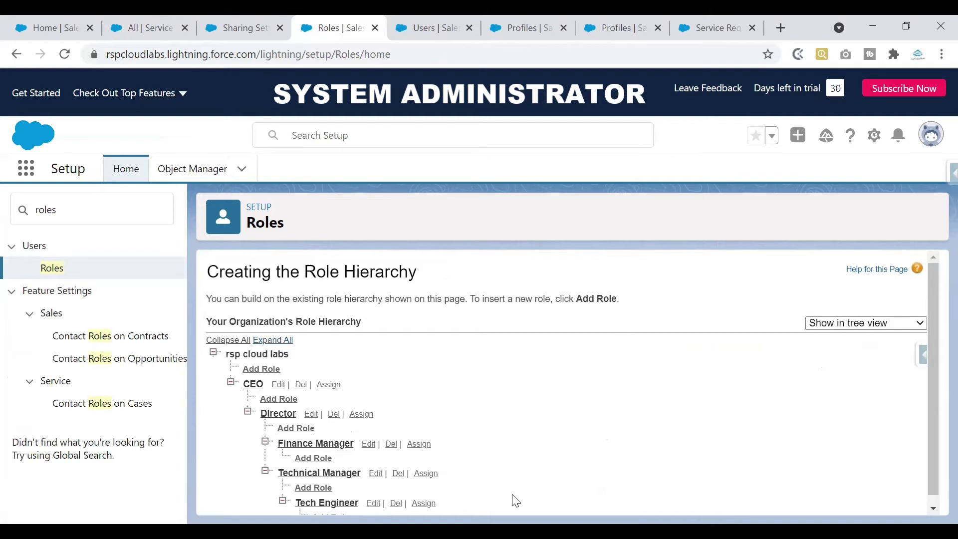
scroll(931, 300, "down", 1)
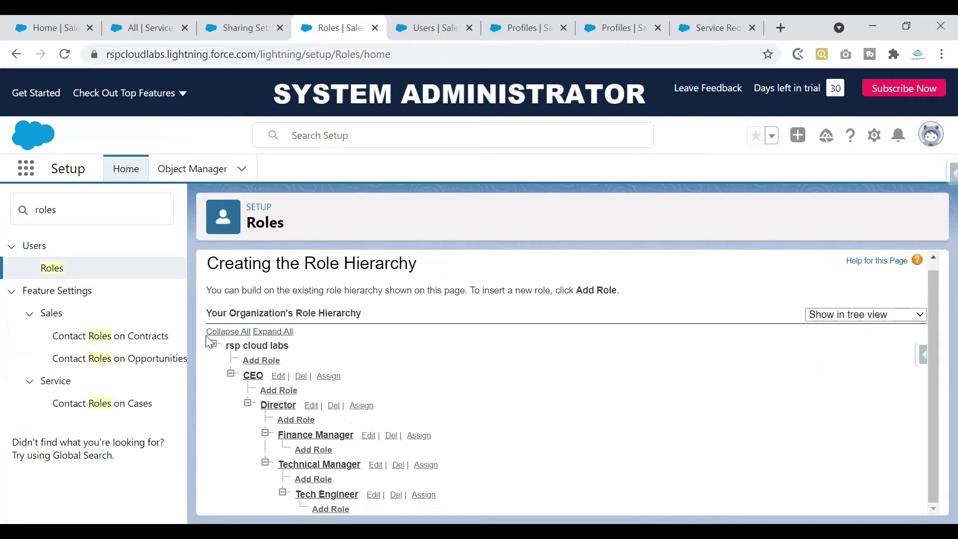
left_click(227, 335)
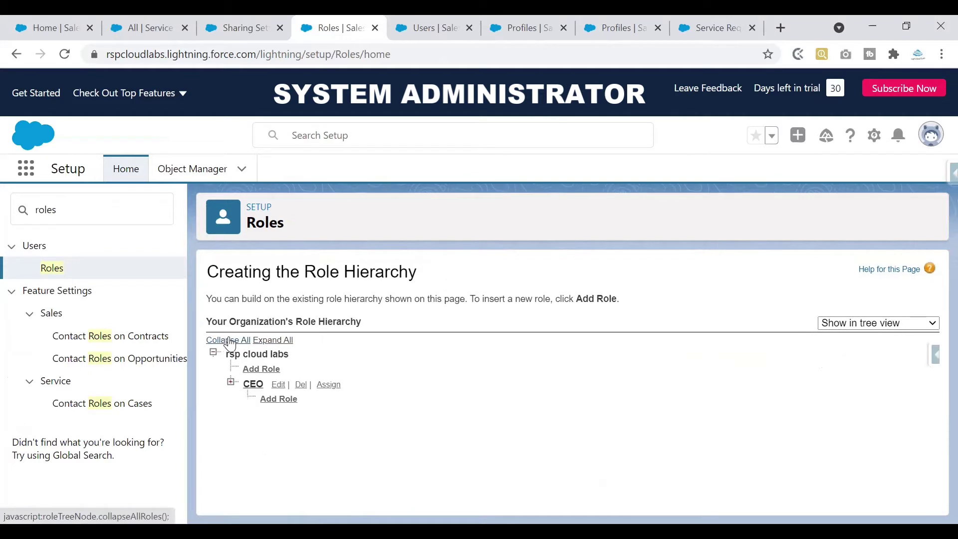
left_click(280, 341)
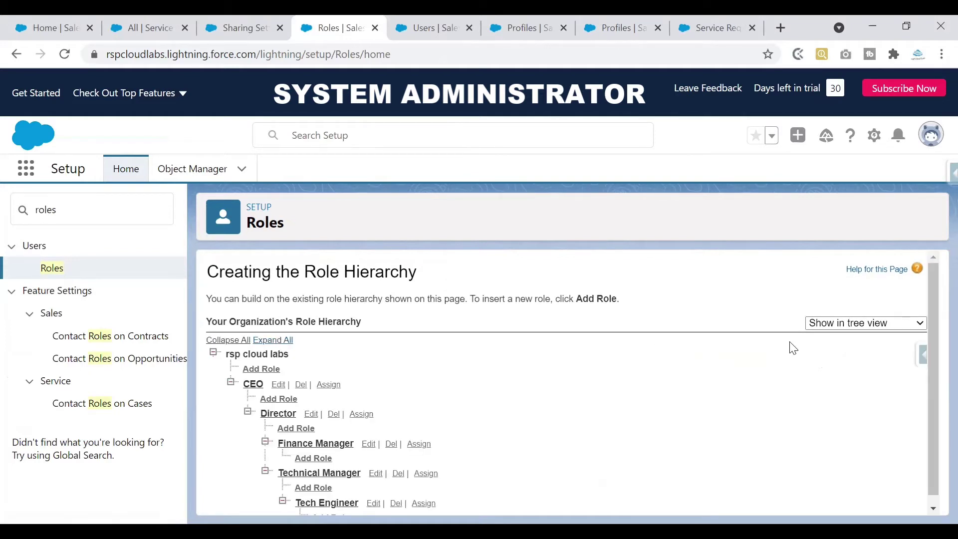
scroll(923, 349, "down", 1)
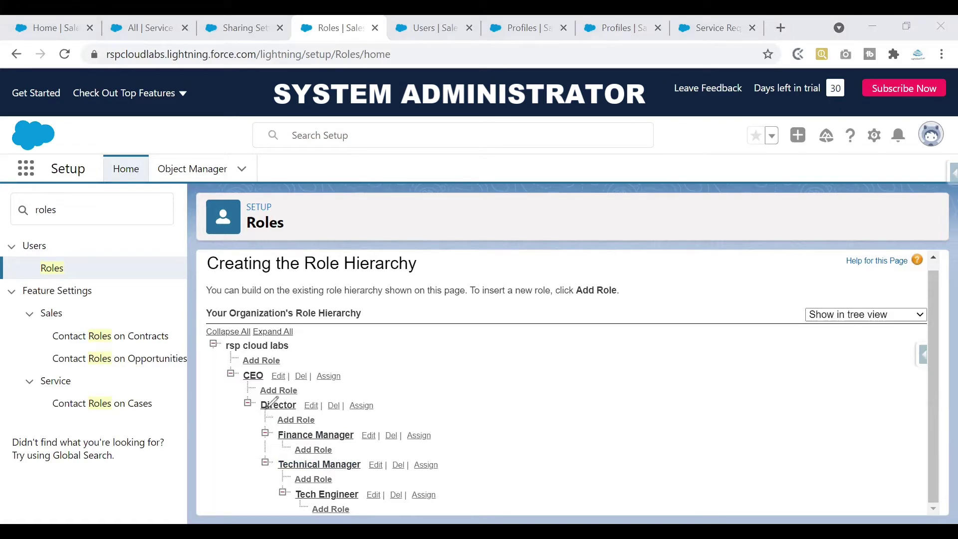
mouse_move(264, 415)
left_mouse_down()
mouse_move(265, 462)
mouse_move(276, 462)
left_mouse_up()
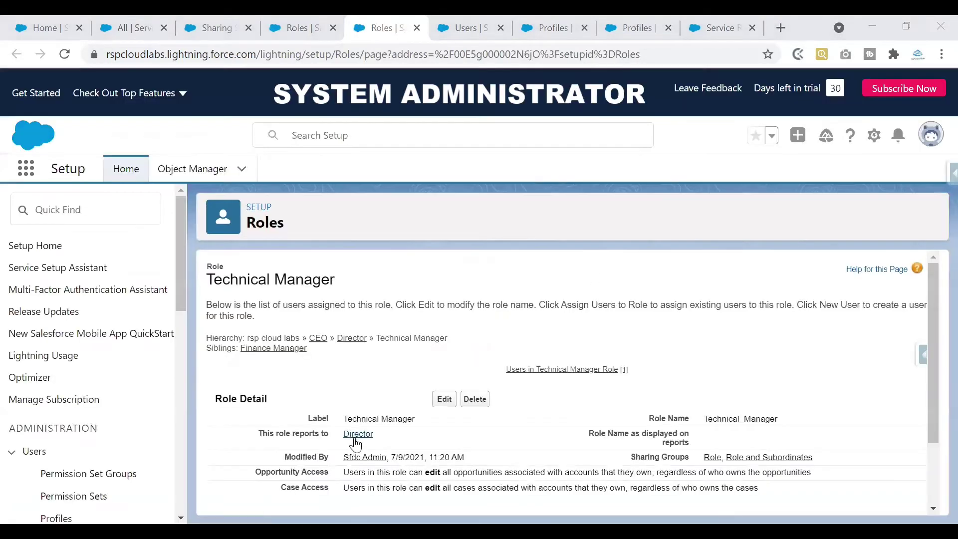
- Review the Technical Manager role's label, hierarchy path and siblings, and close its detail page to return to the hierarchy
left_click_drag(344, 418, 421, 419)
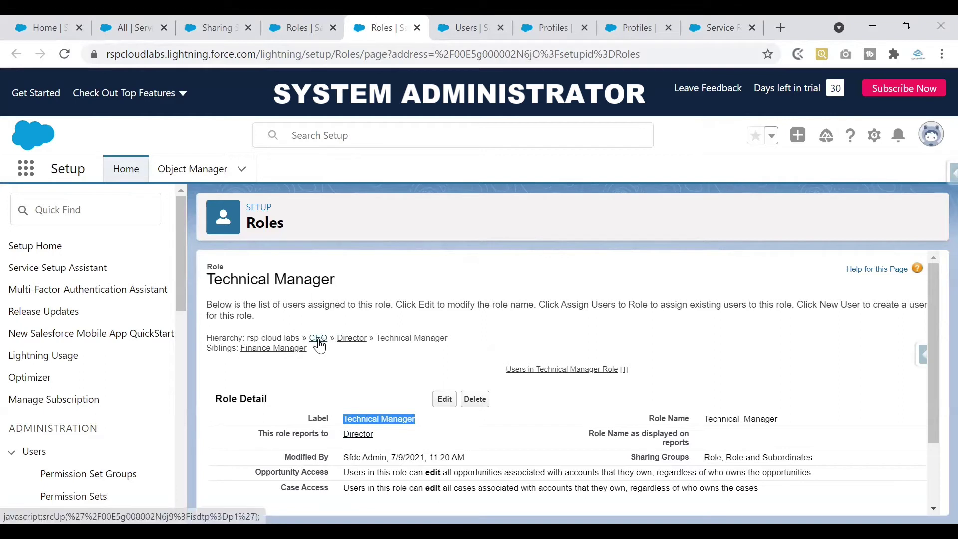
left_click_drag(376, 338, 456, 341)
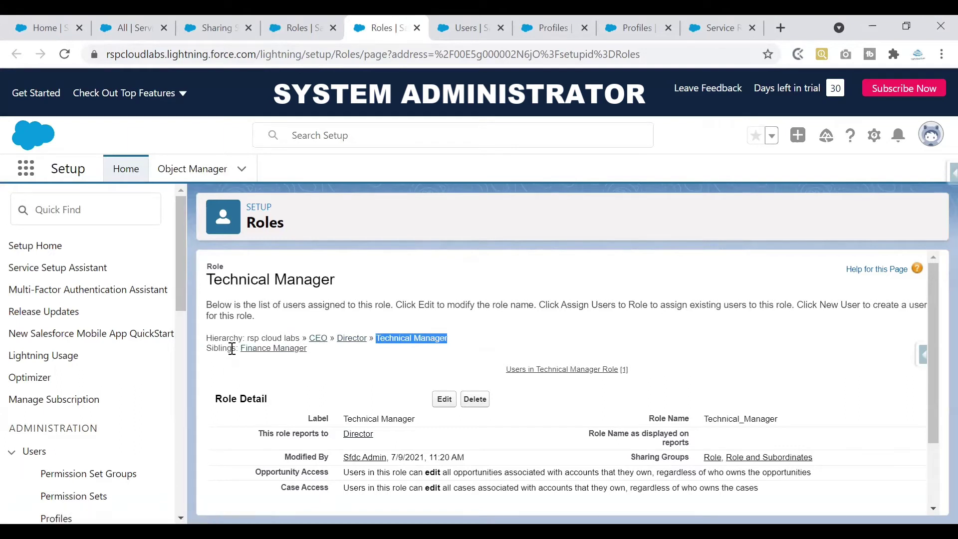
left_click(213, 350)
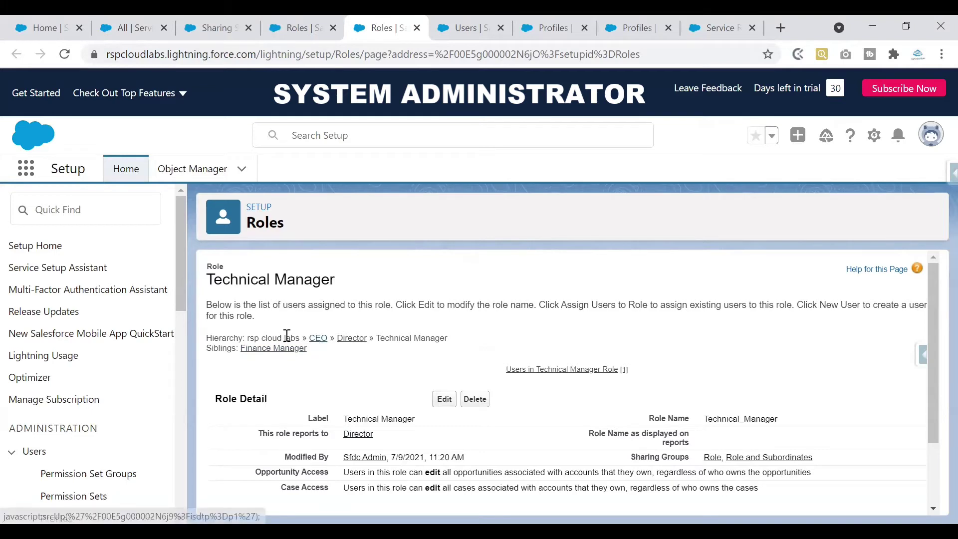
key("ctrl+w")
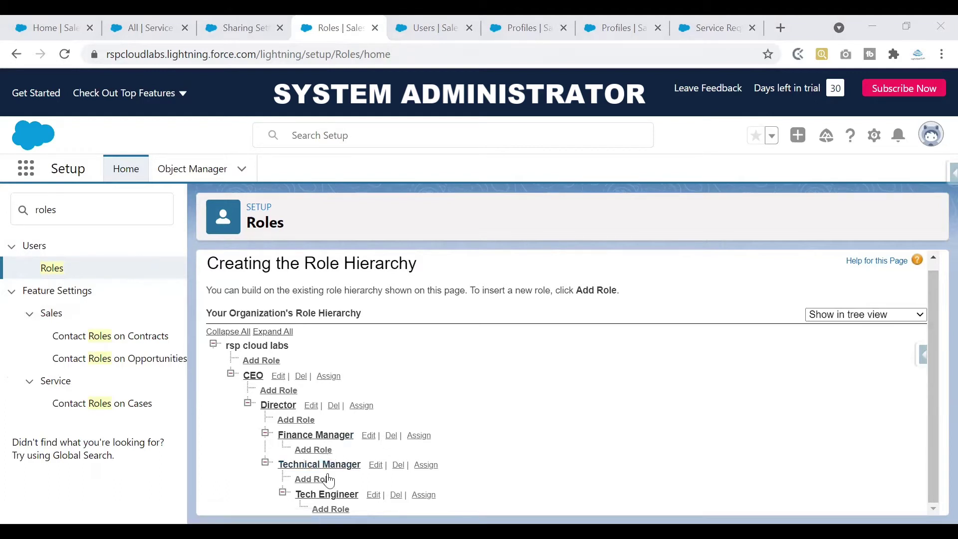
- Add and save a role labelled Finance Analyst with role name Finance_Analyst, reporting to Finance Manager
left_click(307, 456)
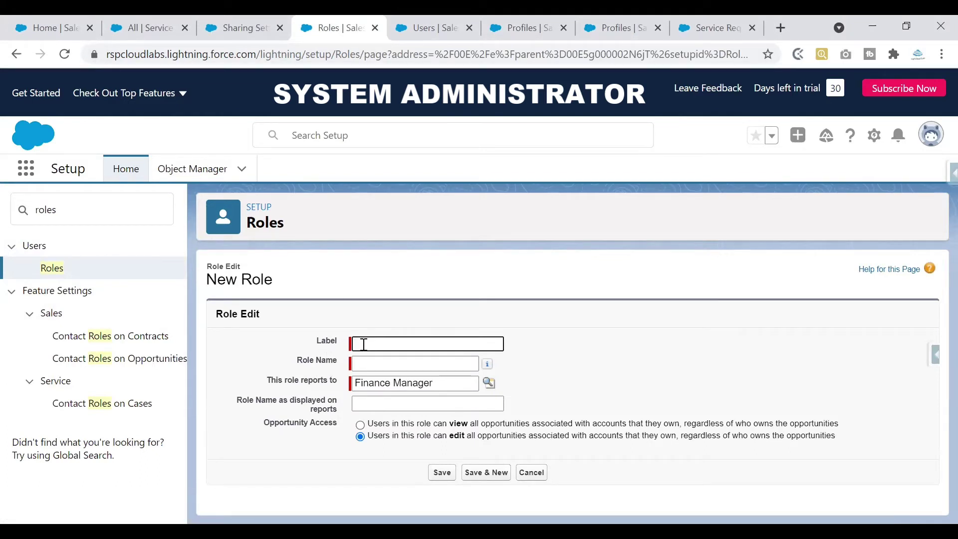
type("Finance Analyst")
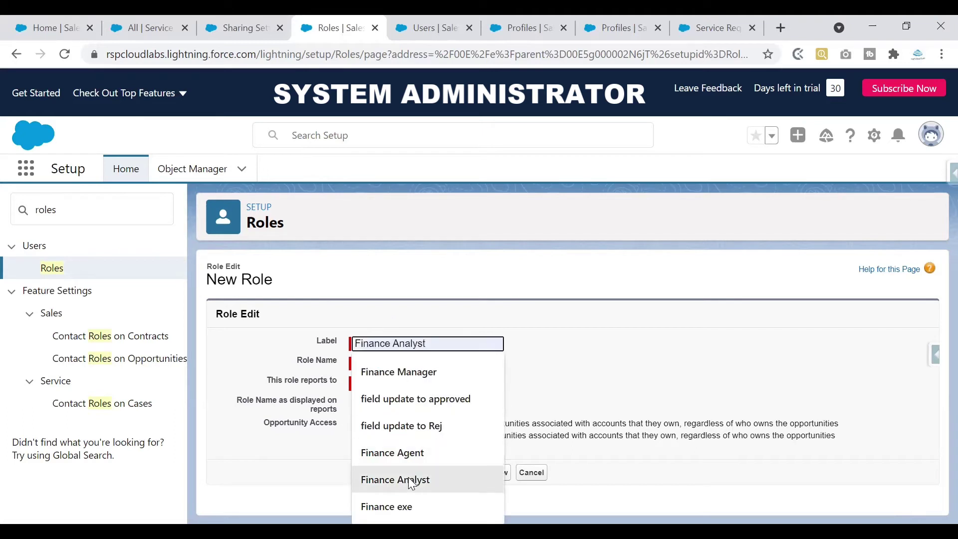
left_click(411, 479)
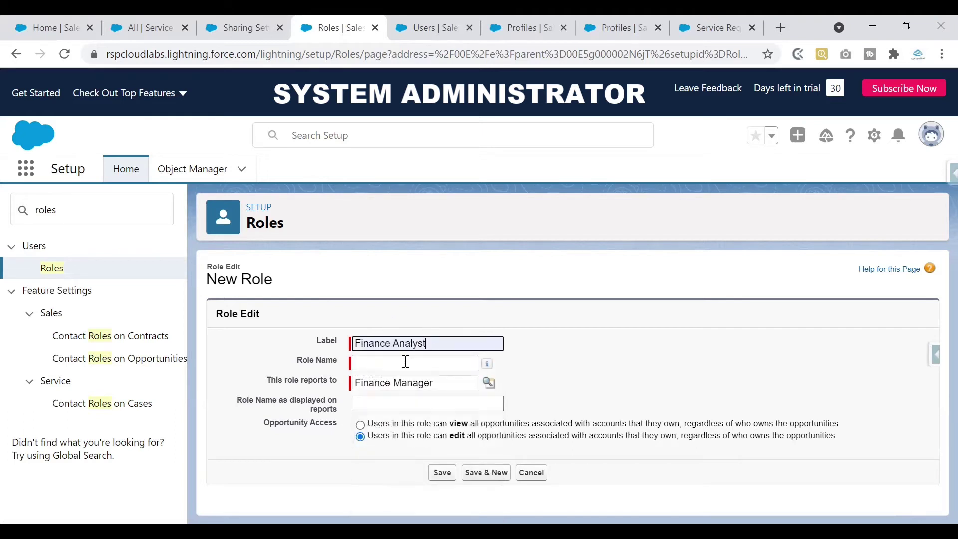
left_click(429, 364)
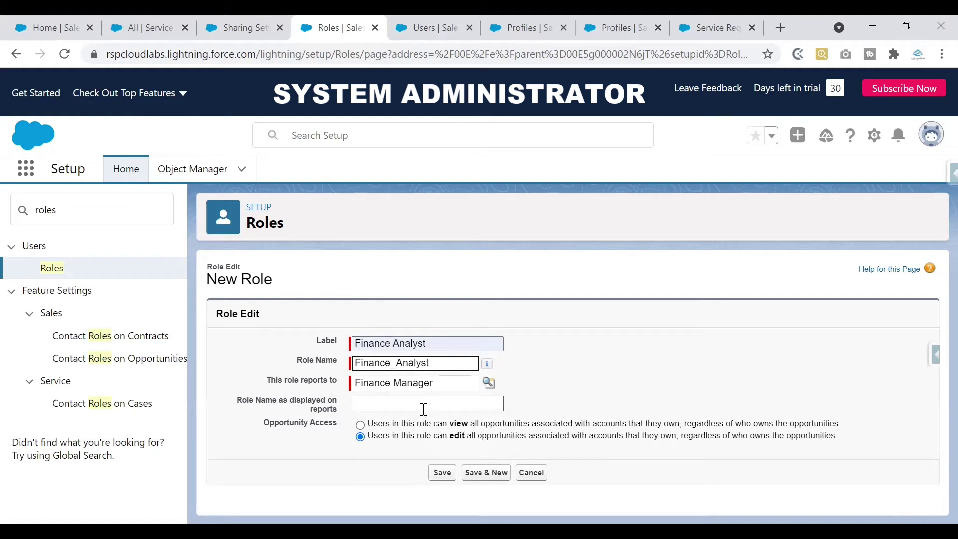
left_click(441, 472)
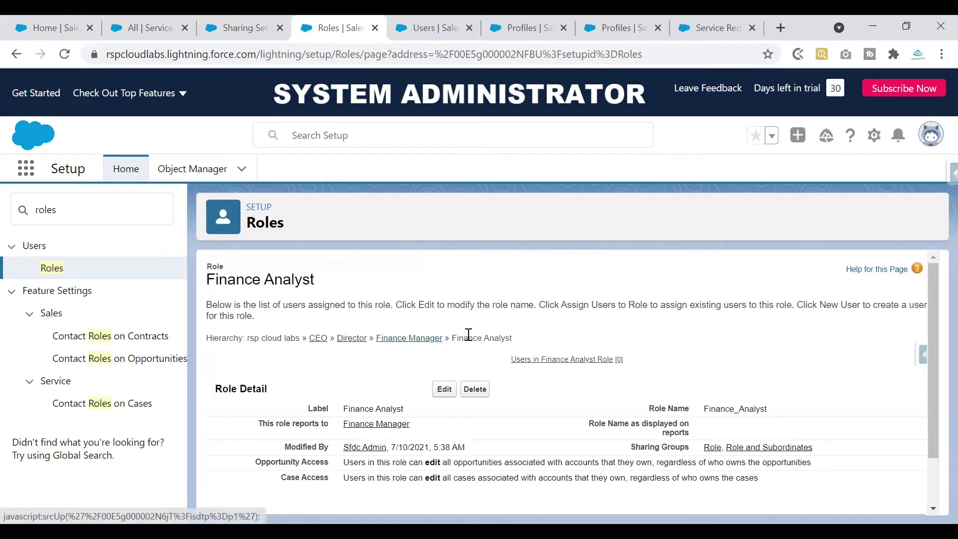
- Check the Finance Analyst role's hierarchy path and reopen the role hierarchy tree to review its placement under Finance Manager
left_click_drag(451, 337, 516, 345)
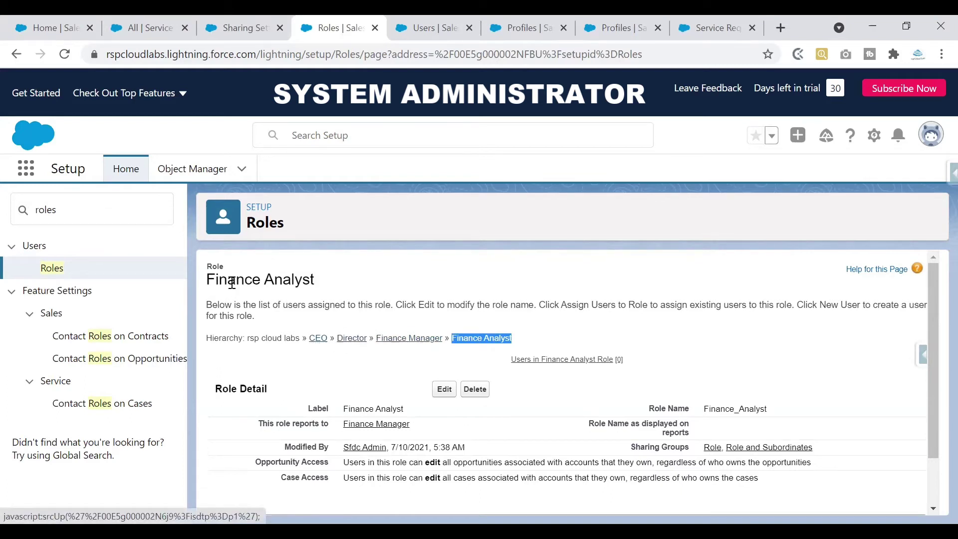
left_click(55, 273)
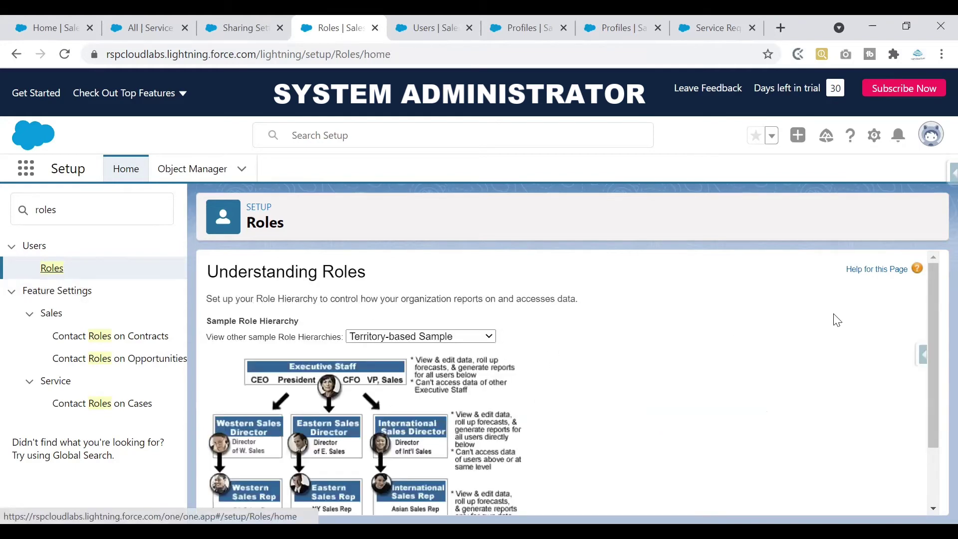
scroll(933, 295, "down", 3)
left_click(568, 491)
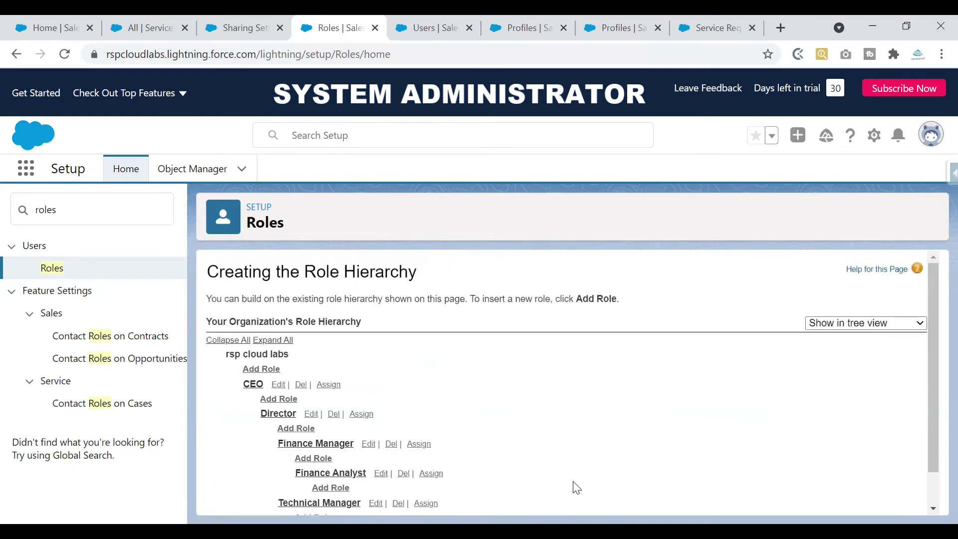
scroll(938, 299, "down", 2)
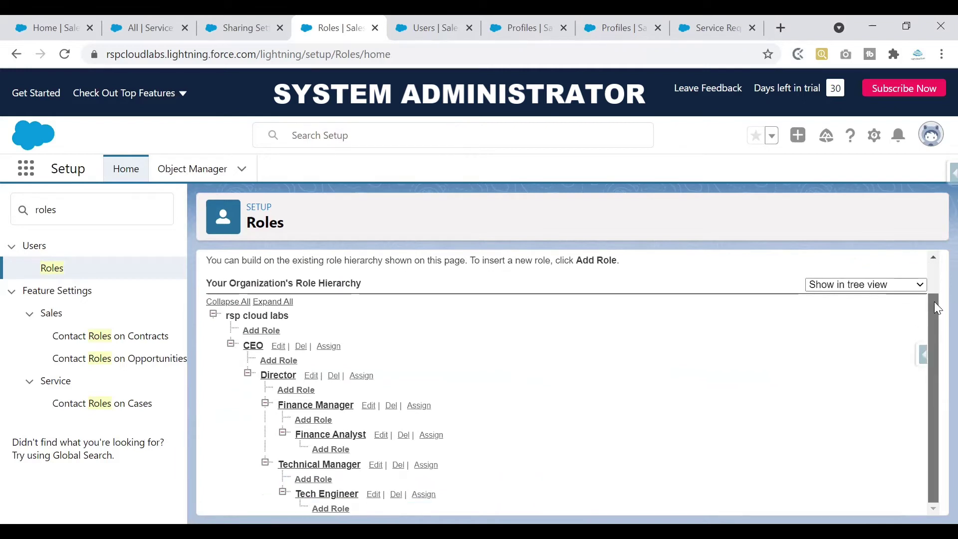
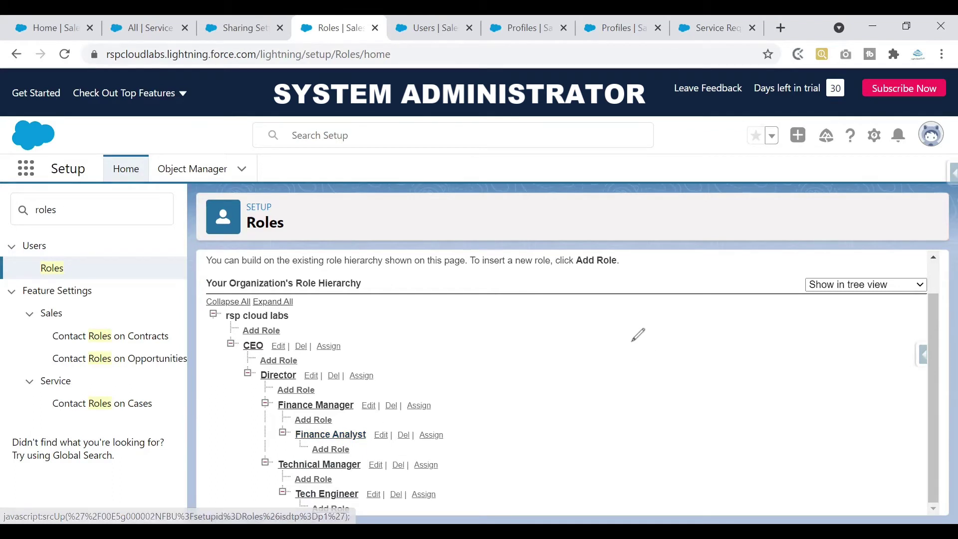
mouse_move(636, 298)
left_mouse_down()
mouse_move(651, 304)
mouse_move(695, 291)
mouse_move(678, 305)
mouse_move(744, 290)
mouse_move(740, 305)
mouse_move(753, 311)
left_mouse_up()
mouse_move(683, 300)
left_mouse_down()
mouse_move(685, 314)
mouse_move(704, 318)
left_mouse_up()
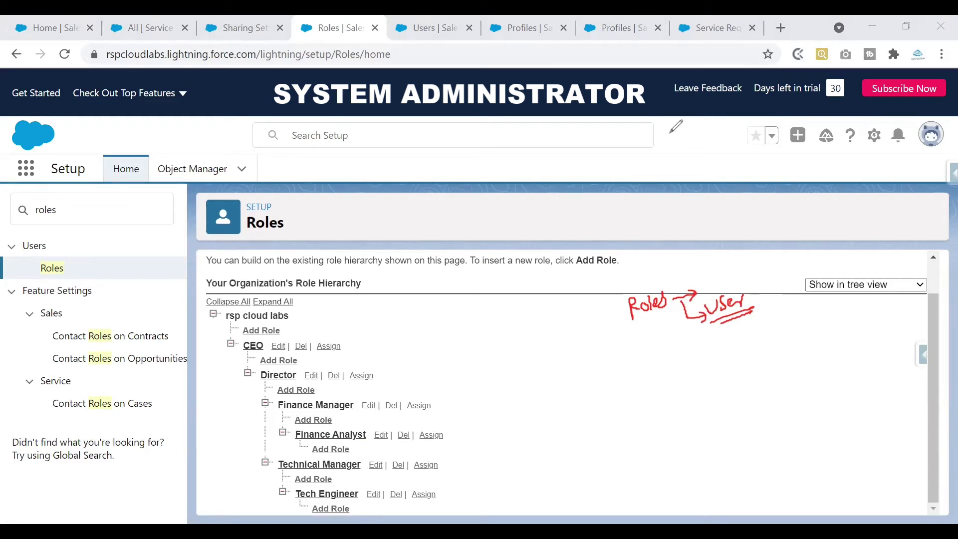
key("e")
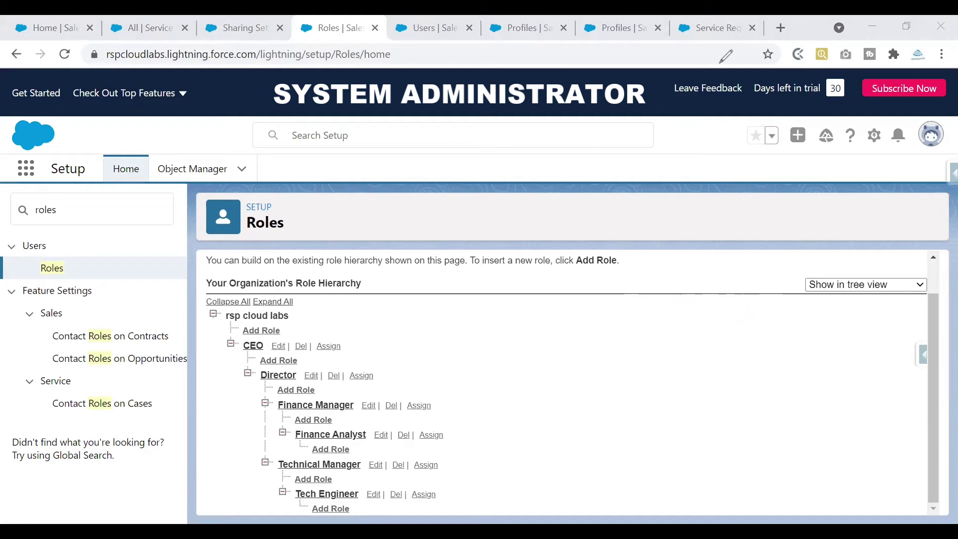
- Open the user assignment for the Finance Analyst role and list All Users as available users
left_click(315, 439)
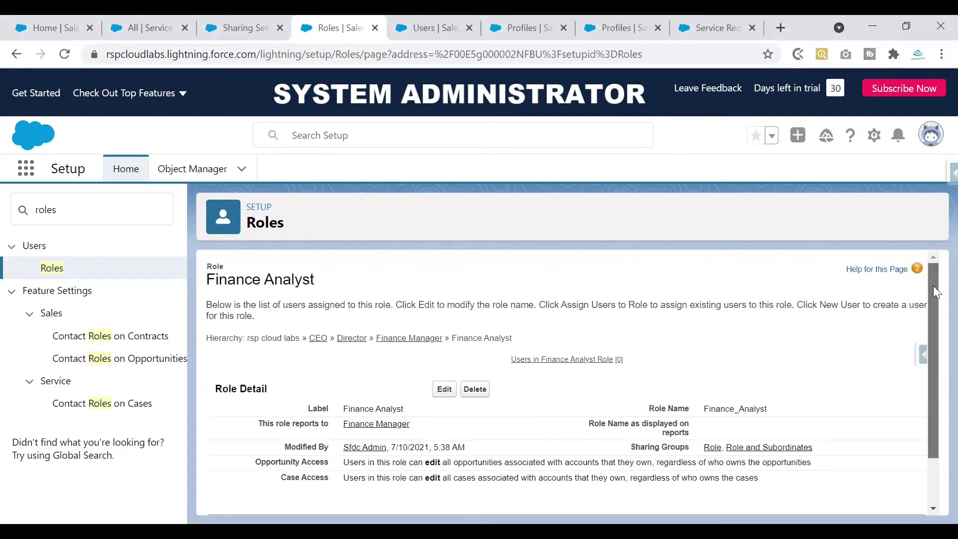
left_click_drag(933, 285, 934, 346)
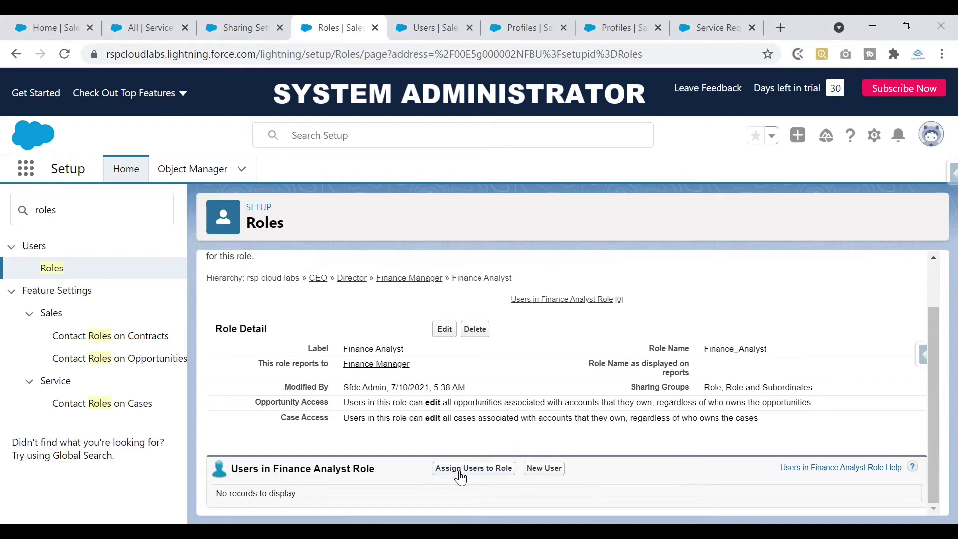
left_click(477, 469)
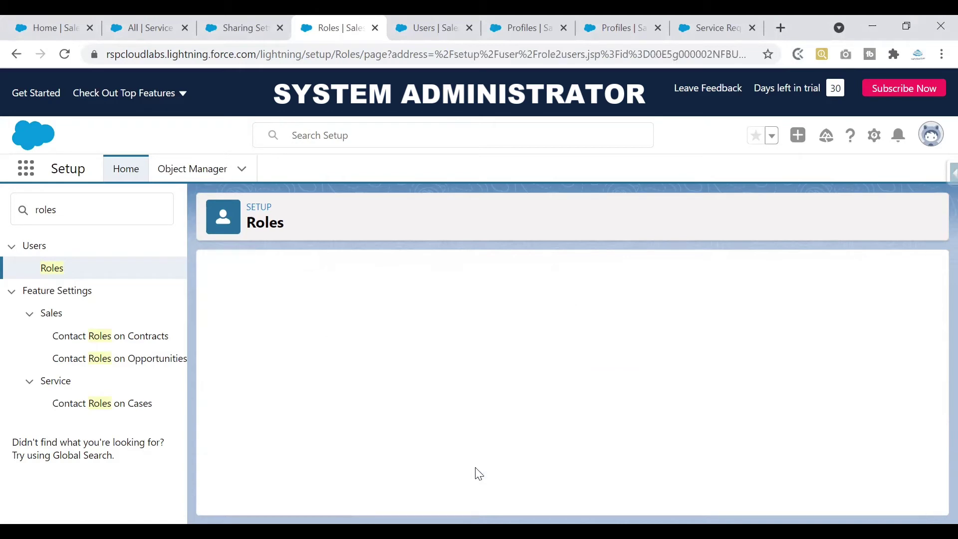
left_click_drag(933, 268, 932, 344)
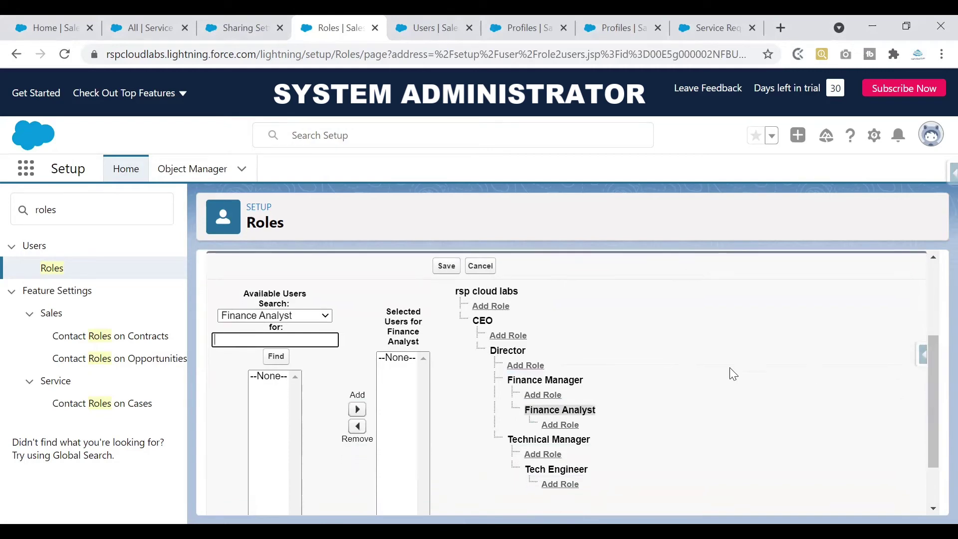
left_click(317, 315)
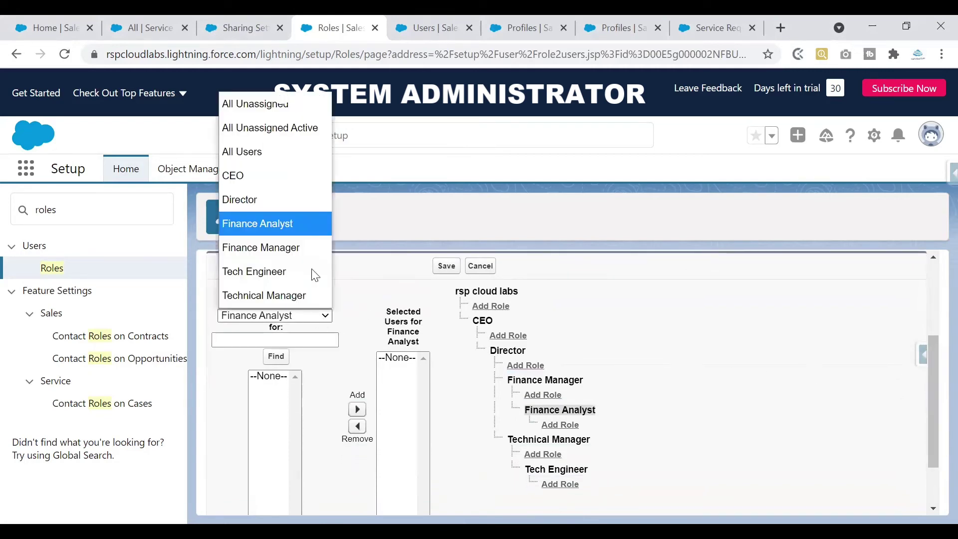
left_click(275, 153)
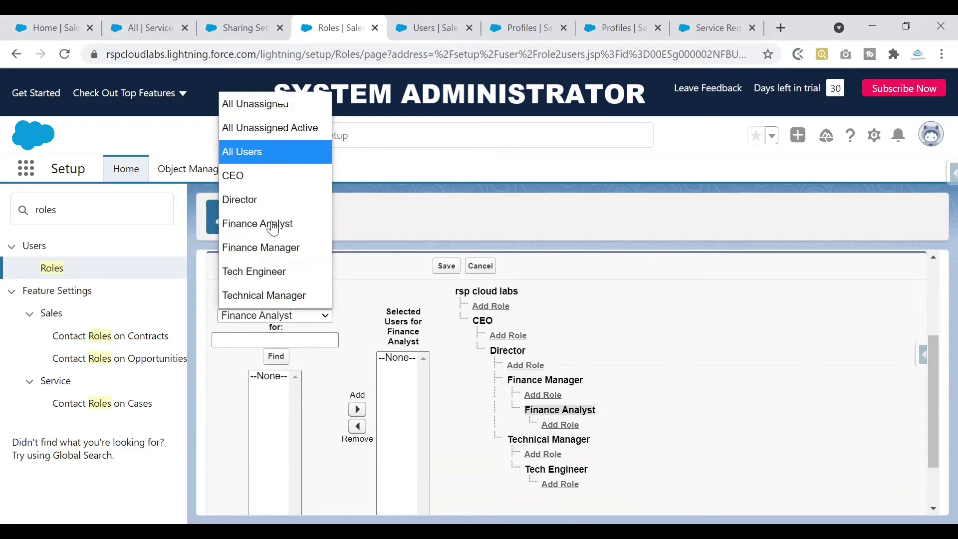
- Add the Finance Analyst user to the selected users for the Finance Analyst role and save the assignment
left_click_drag(928, 289, 925, 354)
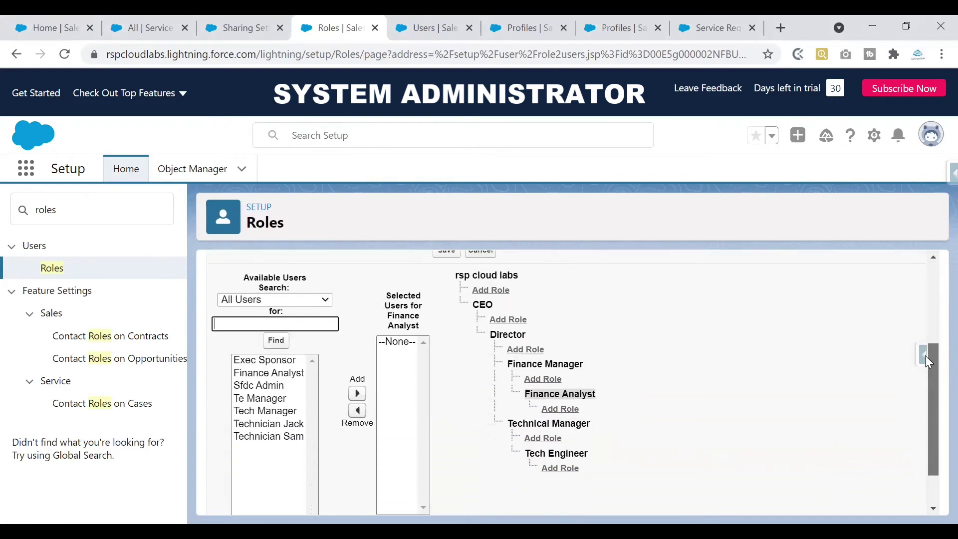
left_click_drag(280, 356, 287, 375)
left_click(287, 357)
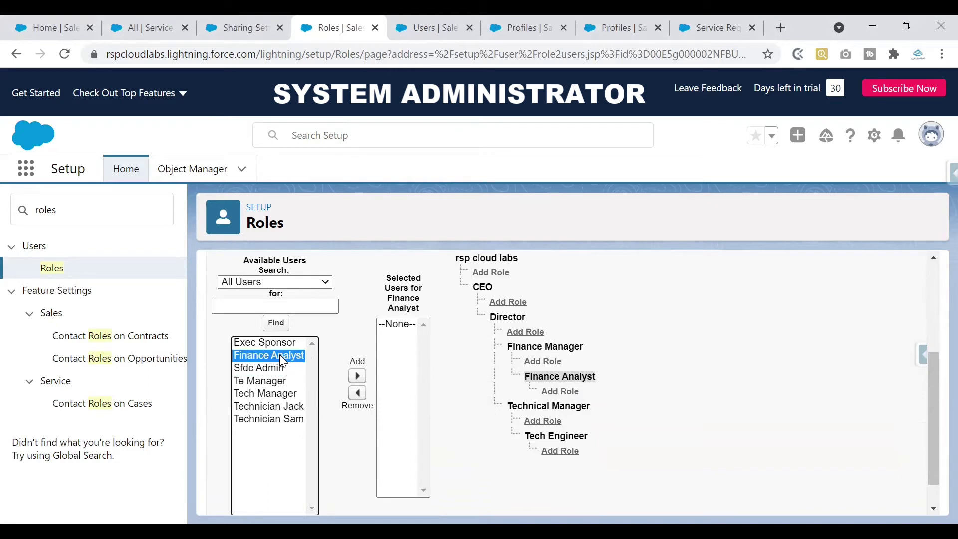
left_click(358, 377)
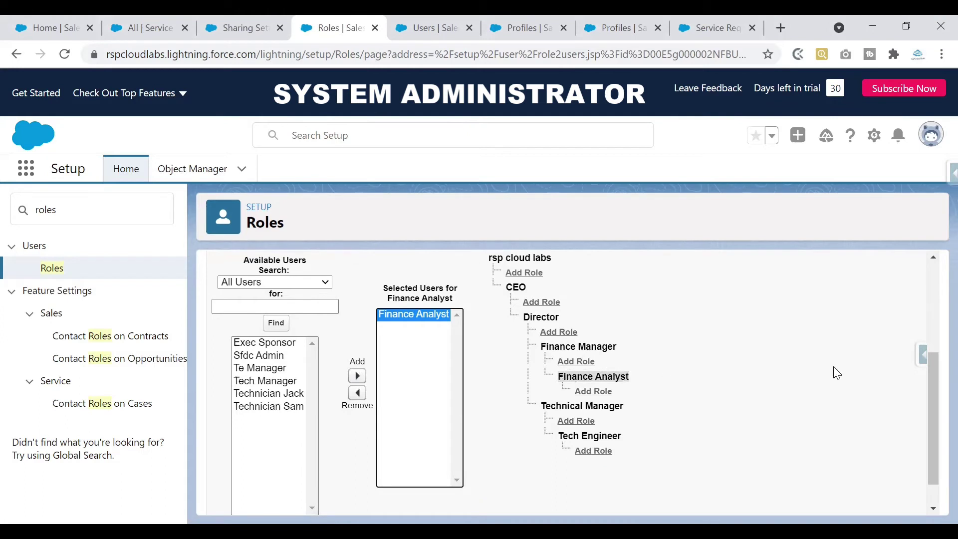
scroll(932, 362, "down", 2)
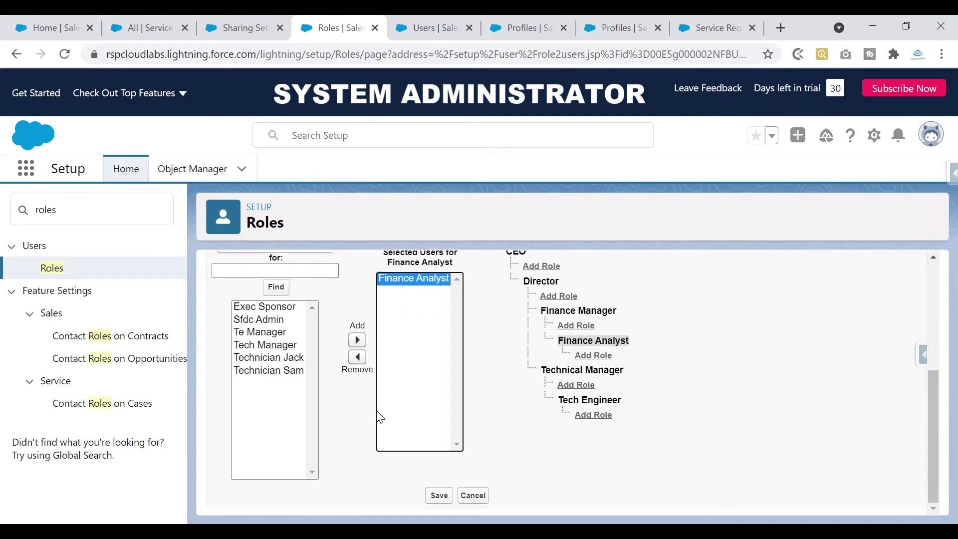
left_click(439, 495)
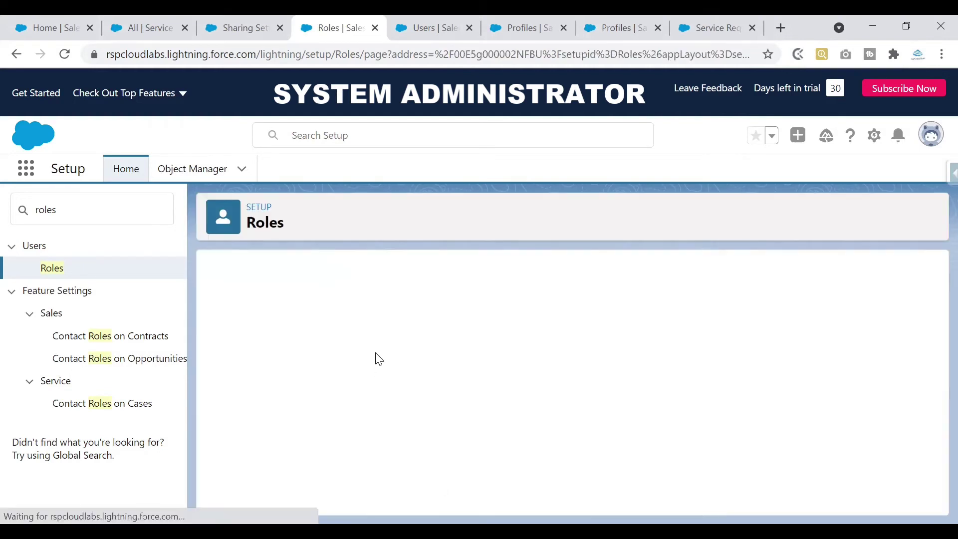
- Check the list of users assigned to the Finance Analyst role on its detail page
scroll(934, 300, "down", 1)
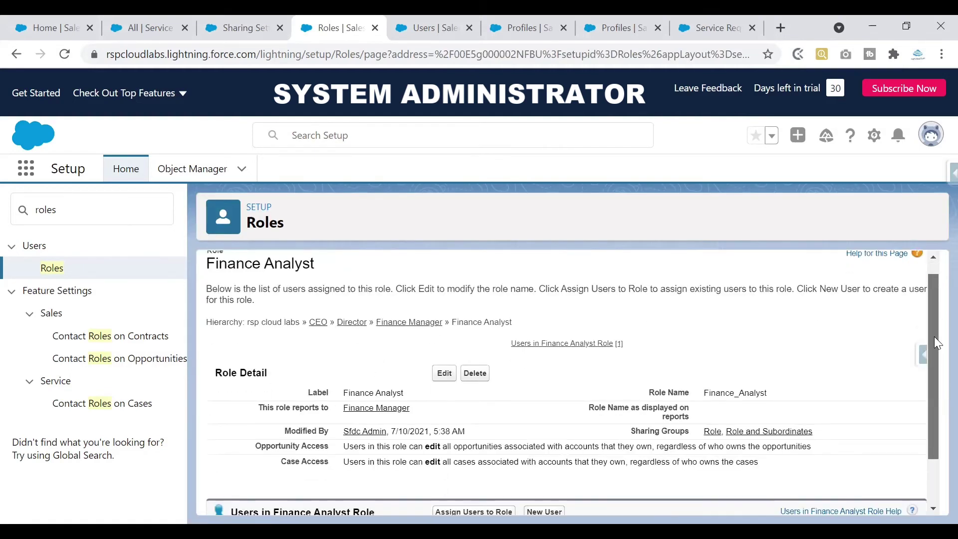
scroll(934, 336, "down", 3)
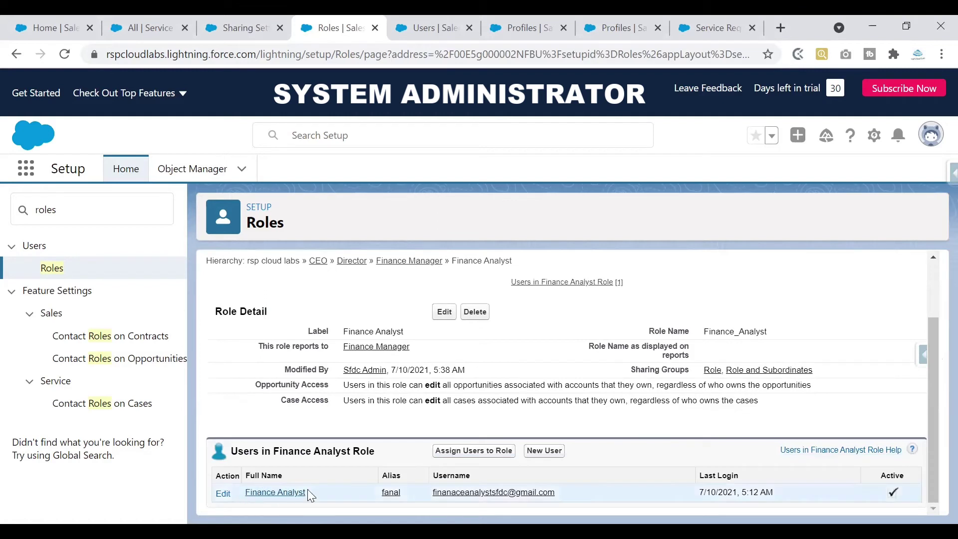
left_click_drag(310, 493, 240, 493)
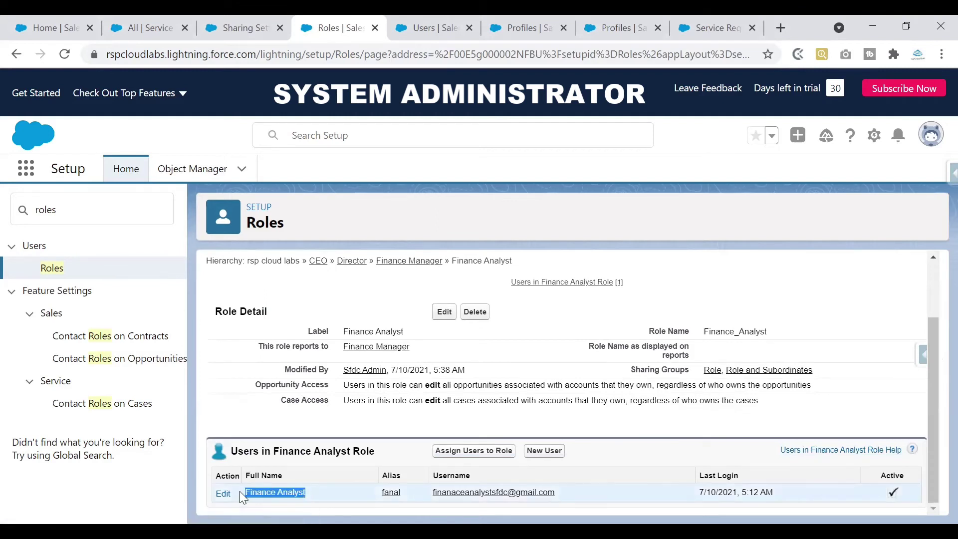
- Search Setup for users and open the Users list to view the roles and profiles
left_click_drag(71, 209, 45, 208)
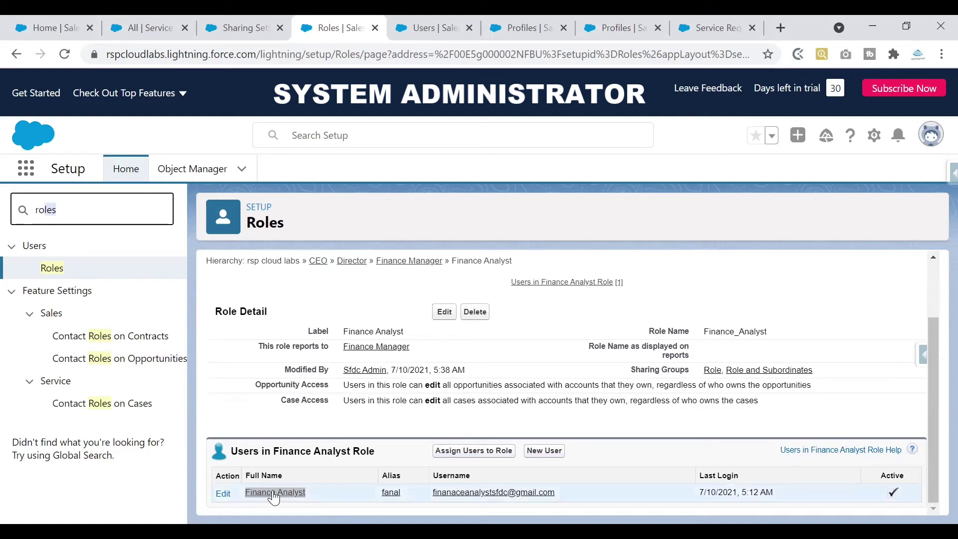
left_click_drag(79, 207, 19, 202)
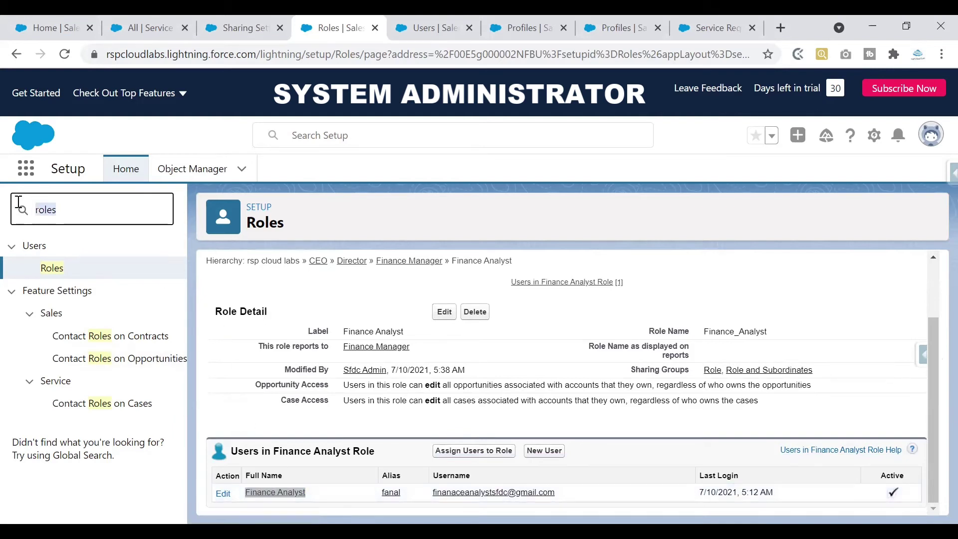
key("BackSpace")
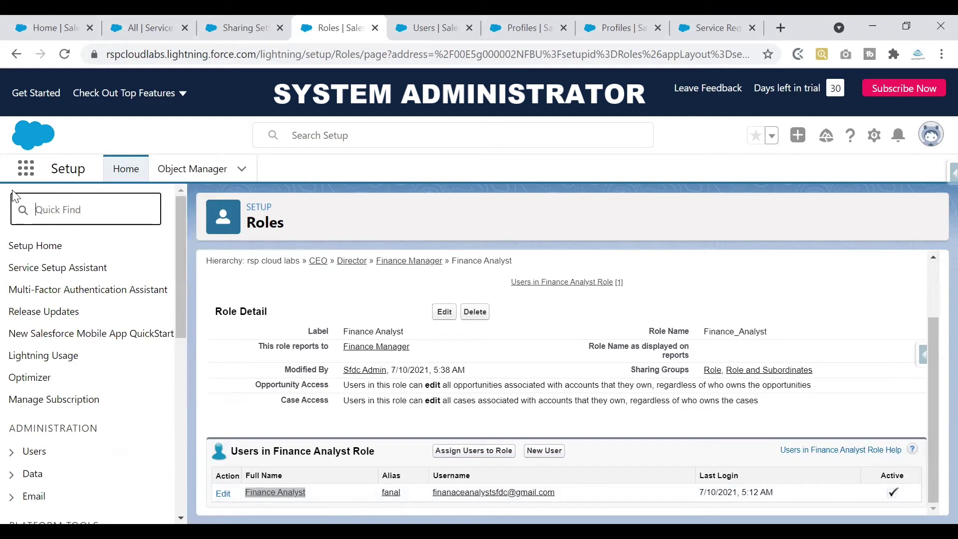
type("users")
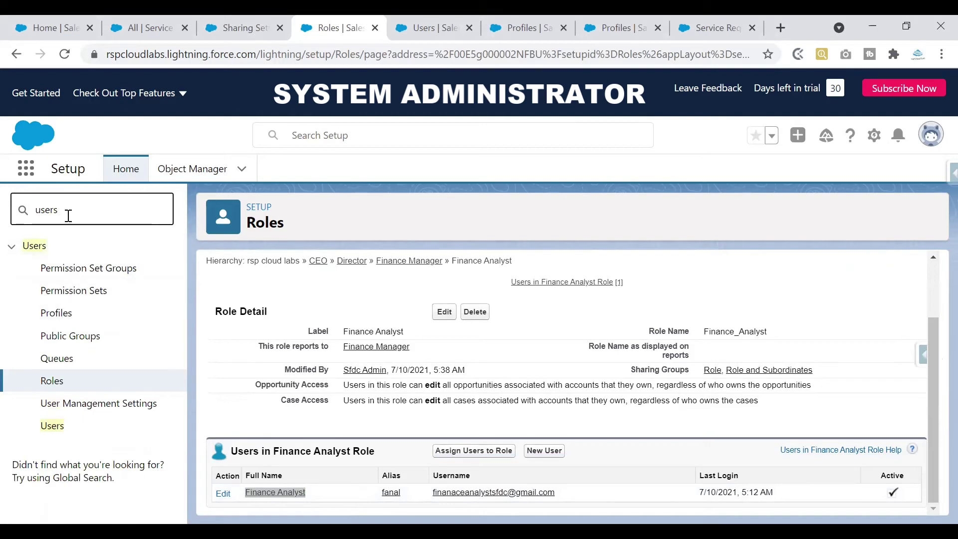
left_click(56, 427)
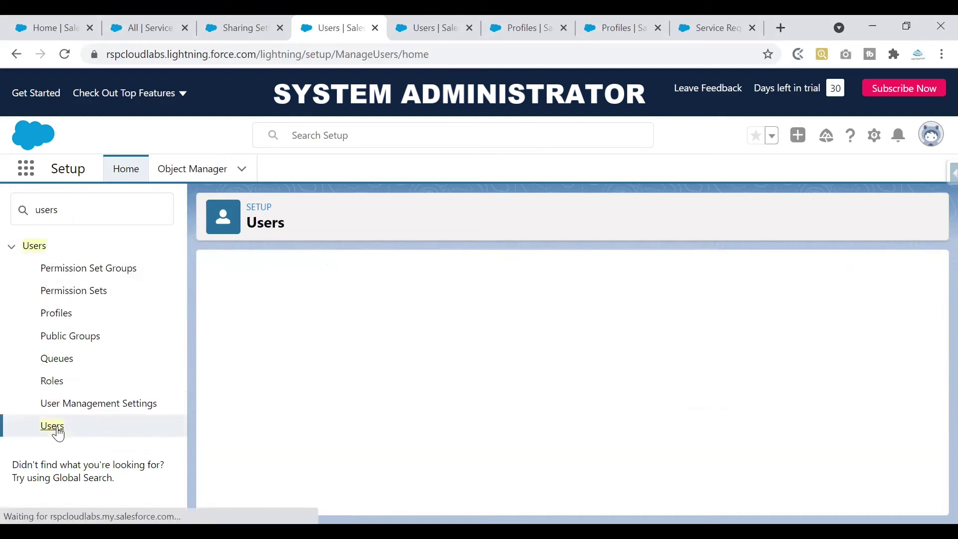
left_click_drag(934, 286, 934, 357)
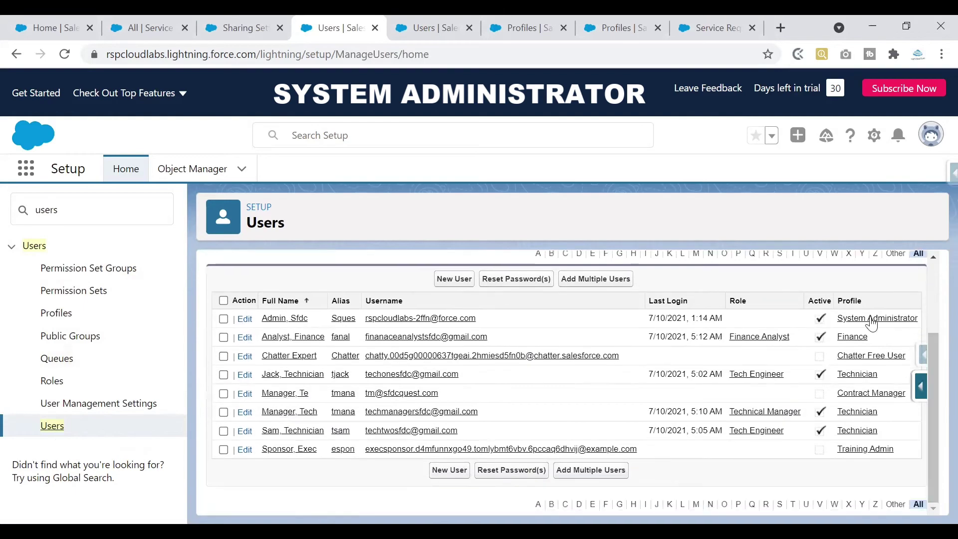
- Open the Finance Analyst user's record for editing, choose Finance Analyst as the role, and save
left_click(283, 340)
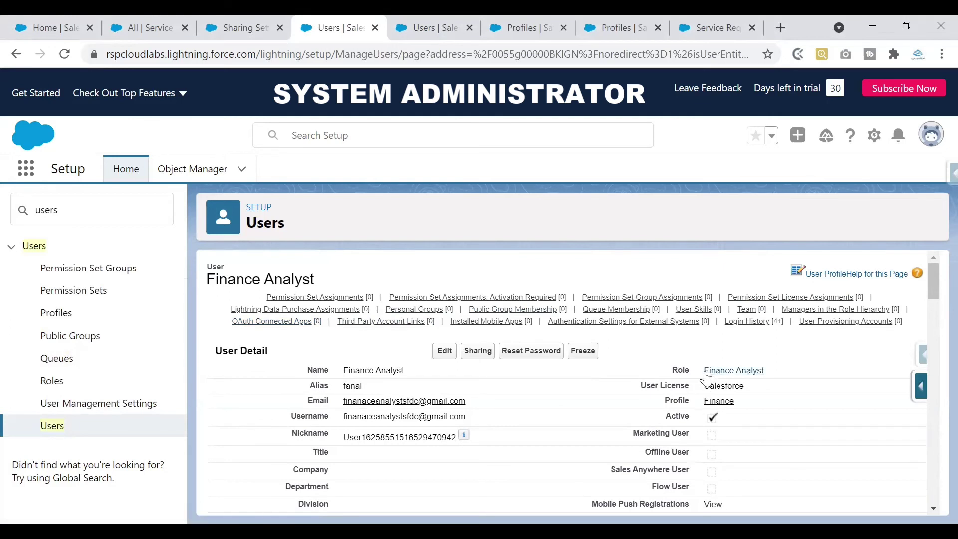
left_click_drag(764, 370, 704, 373)
left_click(443, 351)
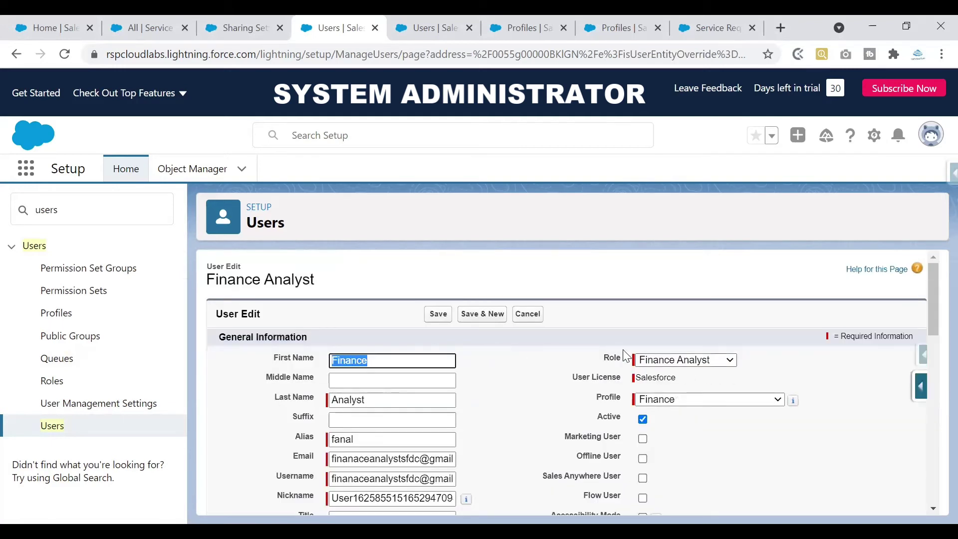
left_click(653, 364)
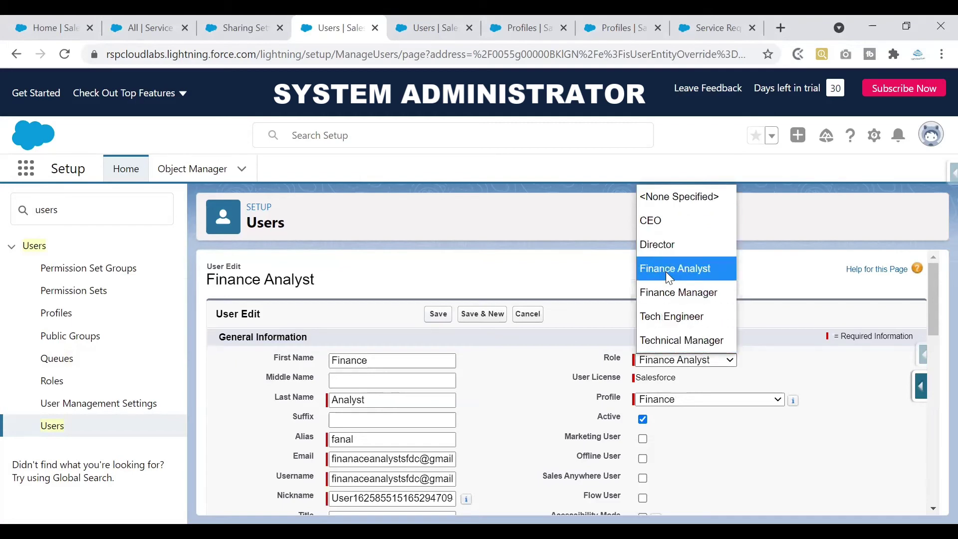
left_click(666, 271)
left_click(438, 314)
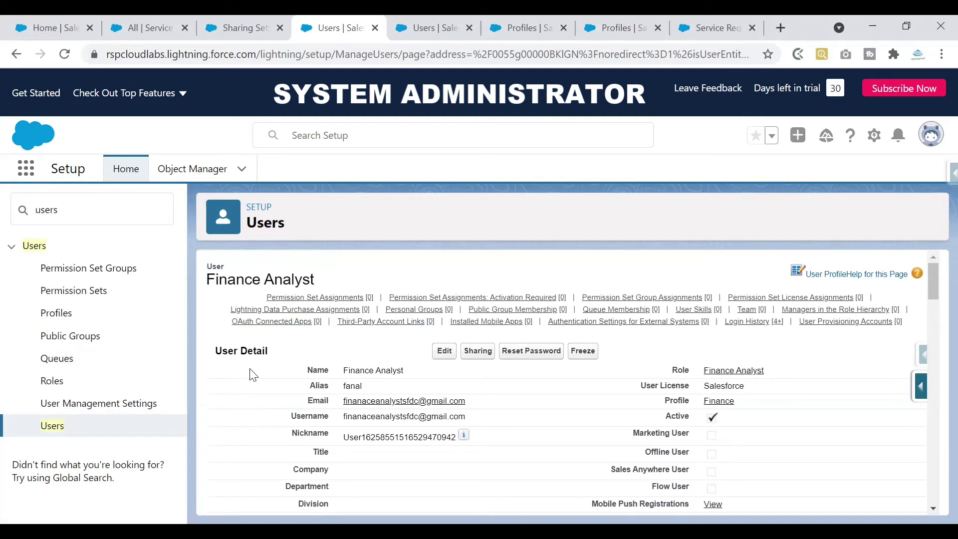
- Return to the Users list and review which role is assigned to each active user
left_click(52, 426)
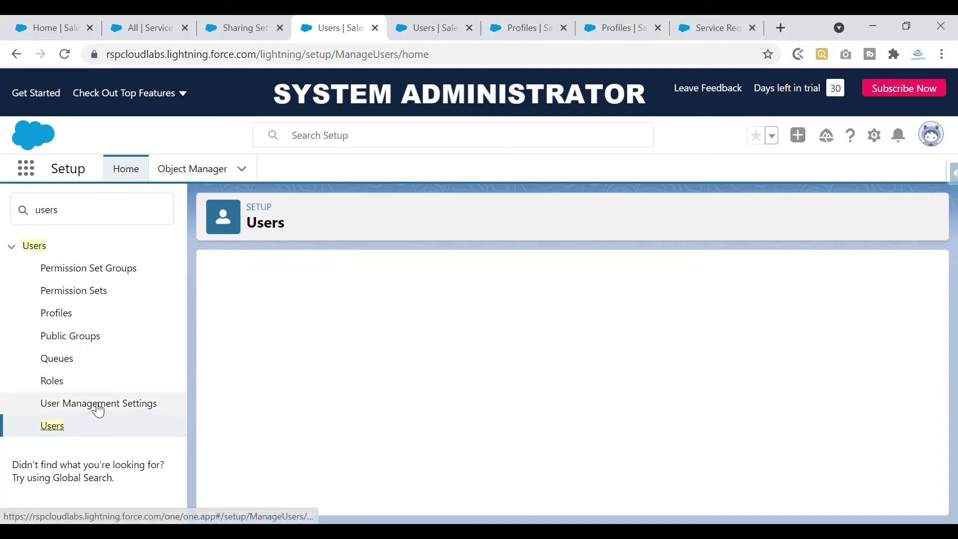
left_click_drag(936, 310, 934, 377)
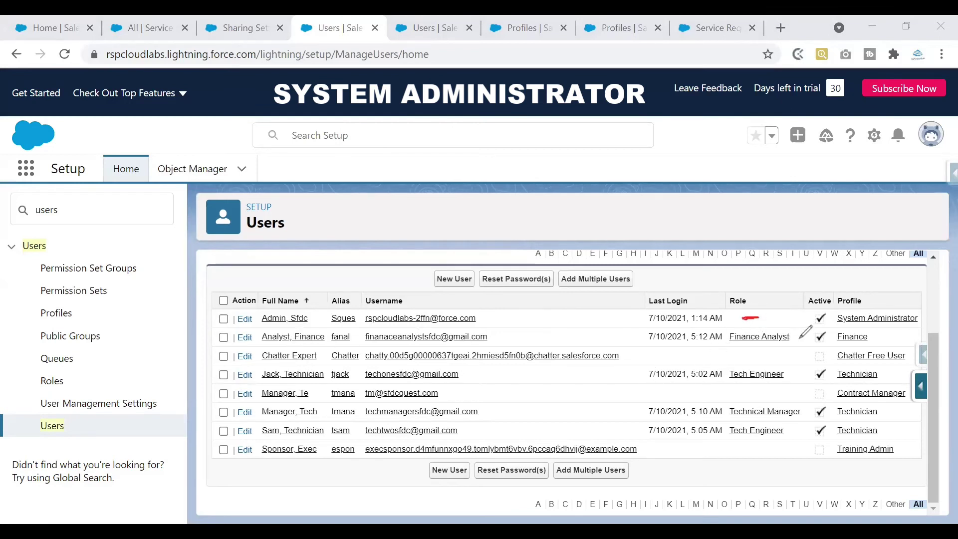
left_click_drag(790, 334, 806, 326)
left_click(788, 377)
left_click_drag(797, 376, 806, 366)
left_click_drag(792, 403, 809, 397)
left_click_drag(791, 432, 806, 420)
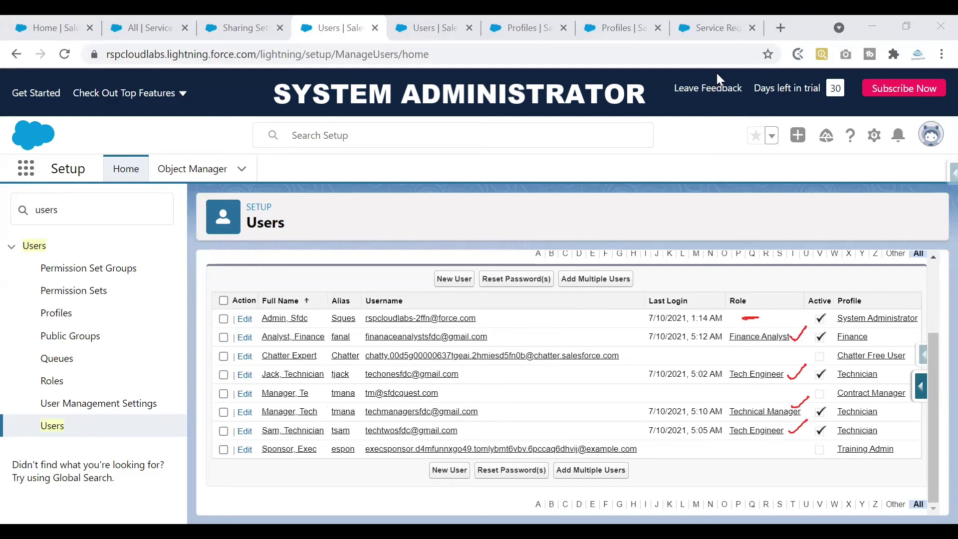
key("Escape")
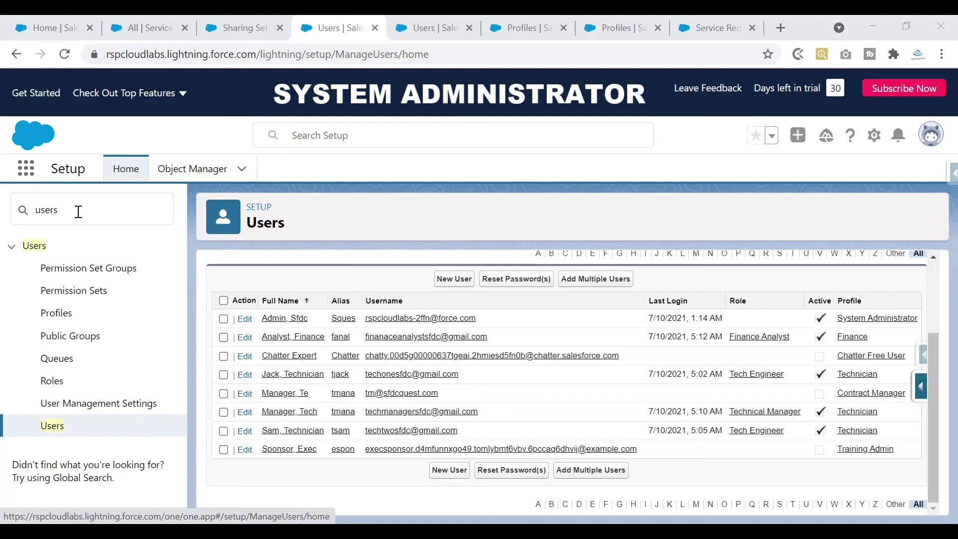
- Search Setup for sharing and open the Sharing Settings page
left_click_drag(77, 212, 22, 192)
key("BackSpace")
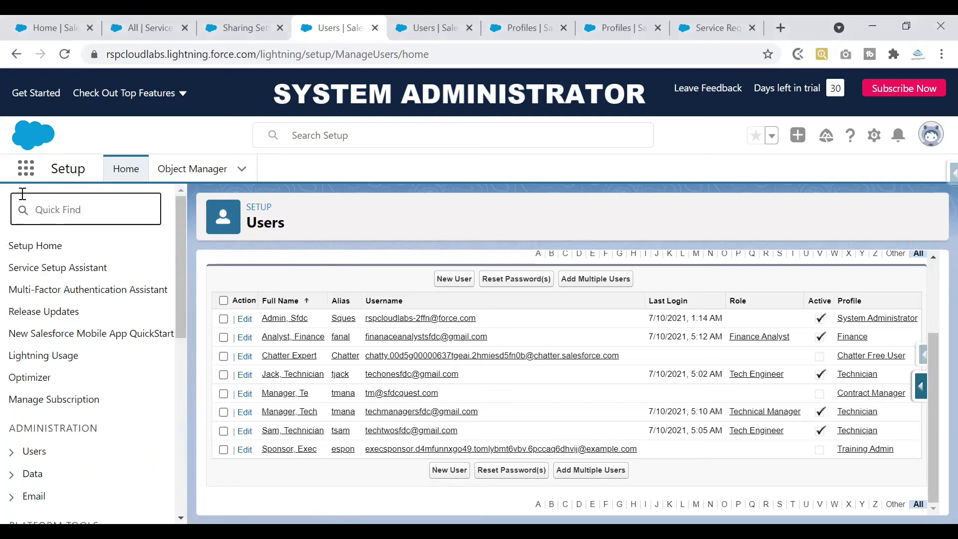
type("sharing")
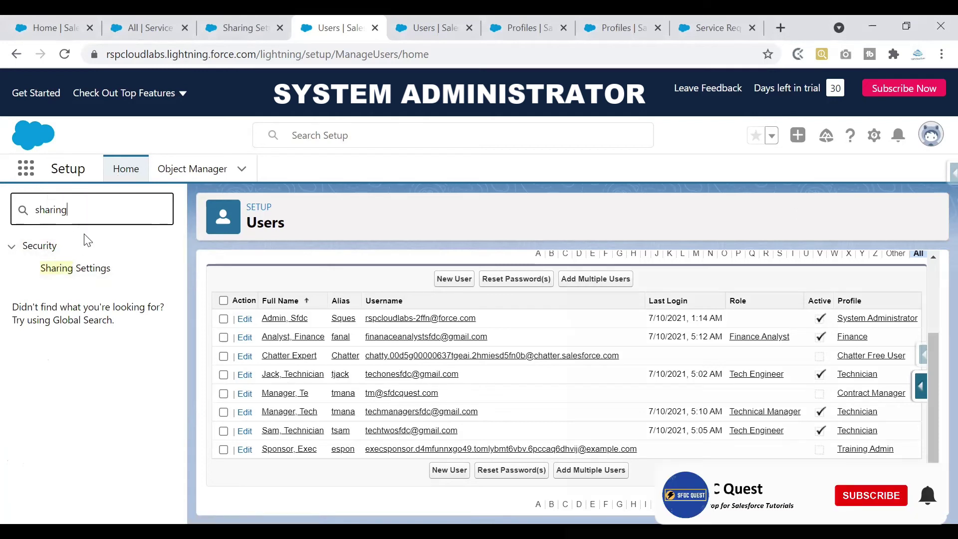
left_click(75, 270)
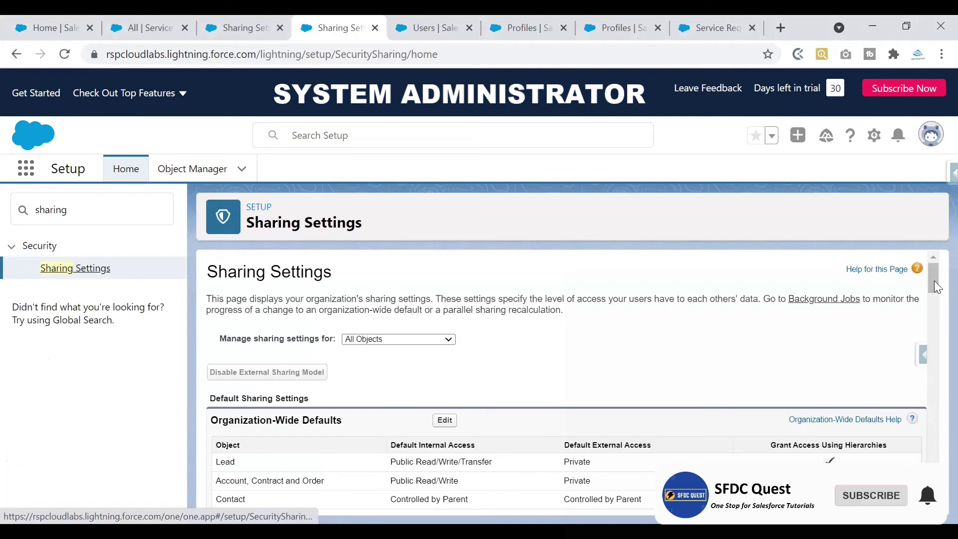
- Examine the Organization-Wide Defaults table, including its Grant Access Using Hierarchies column
scroll(934, 277, "down", 1)
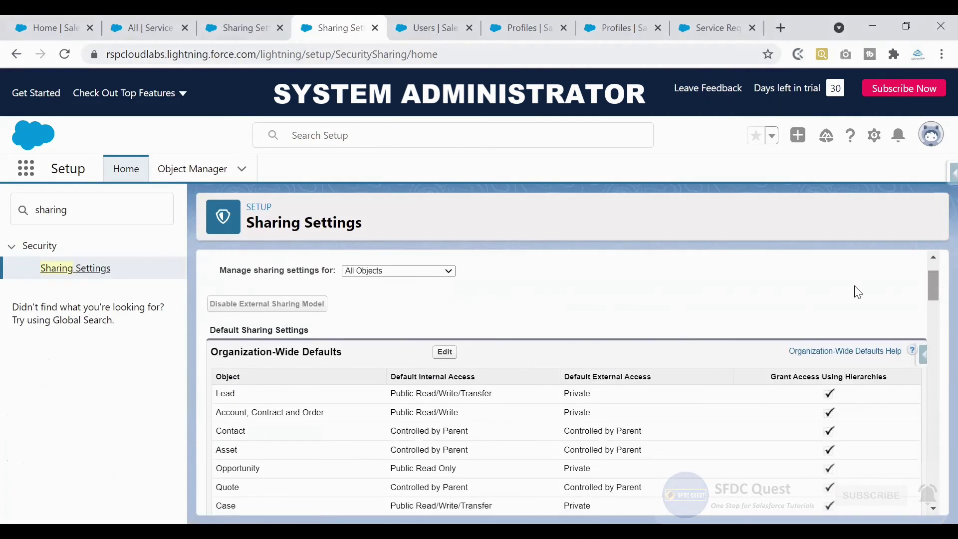
triple_click(307, 352)
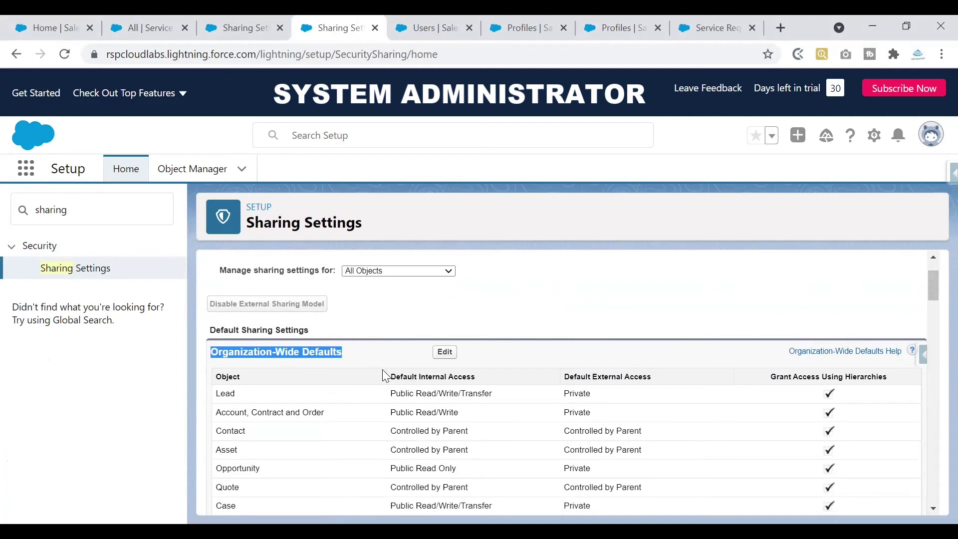
left_click(616, 429)
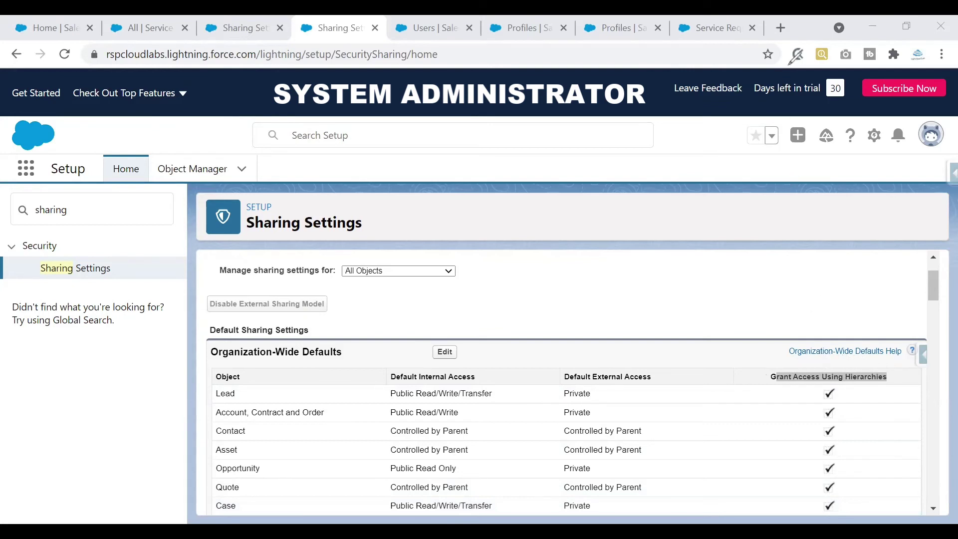
left_click(794, 55)
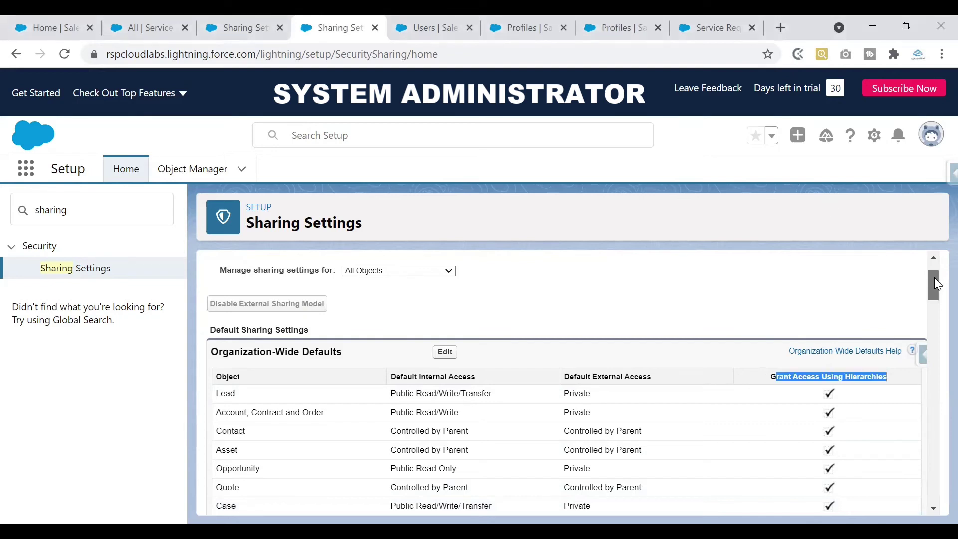
- Open the organization-wide defaults for editing and enable Grant Access Using Hierarchies for the Service Request object
mouse_move(936, 285)
left_mouse_down()
mouse_move(936, 295)
mouse_move(936, 286)
left_mouse_up()
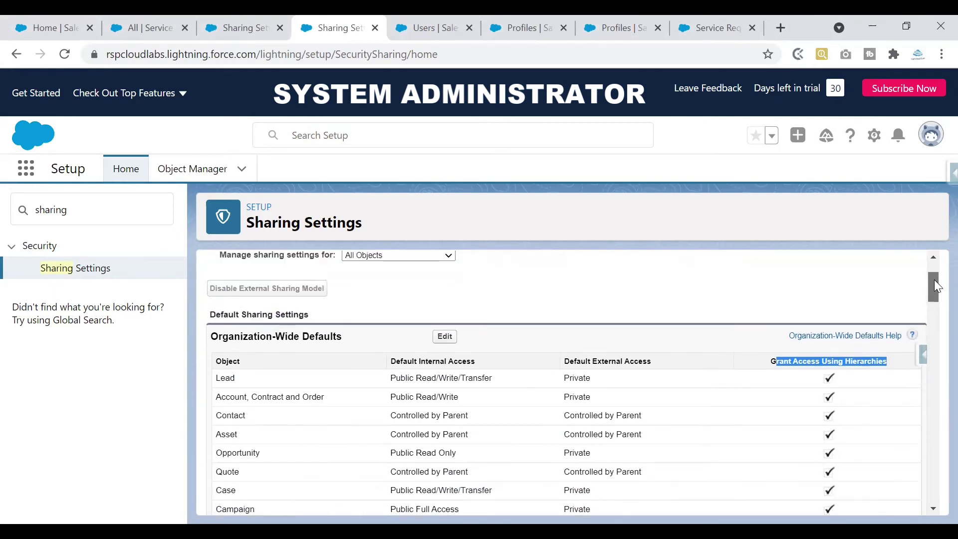
left_click(445, 338)
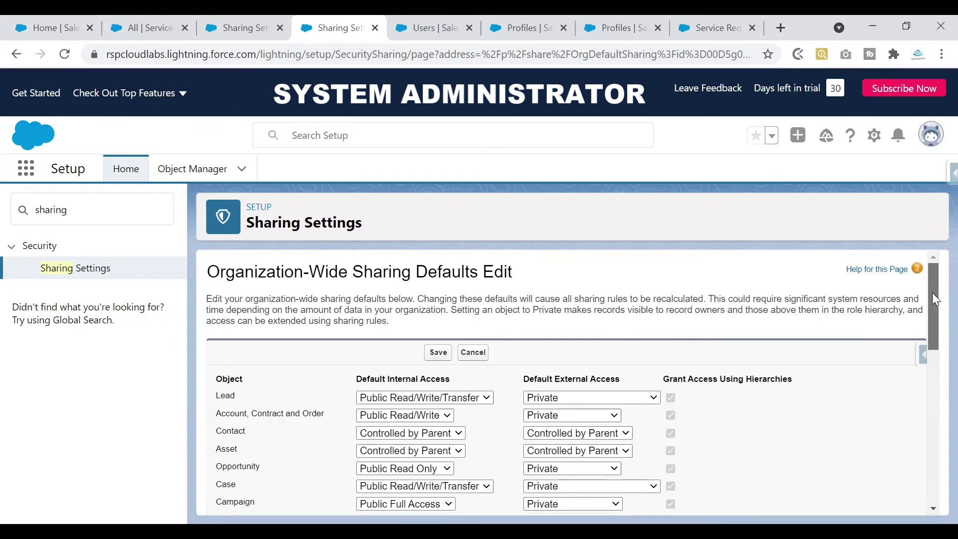
left_click_drag(932, 292, 936, 447)
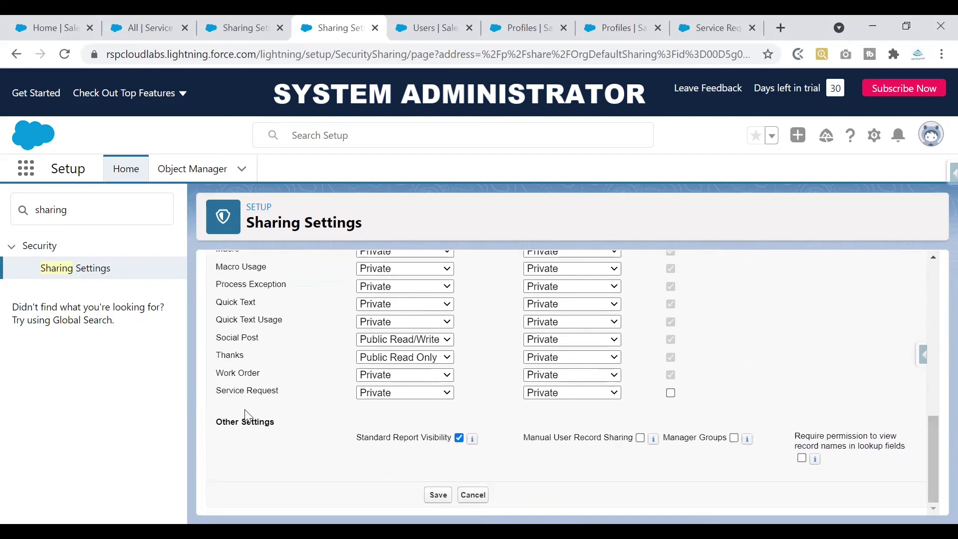
left_click(673, 395)
left_click_drag(937, 439, 937, 326)
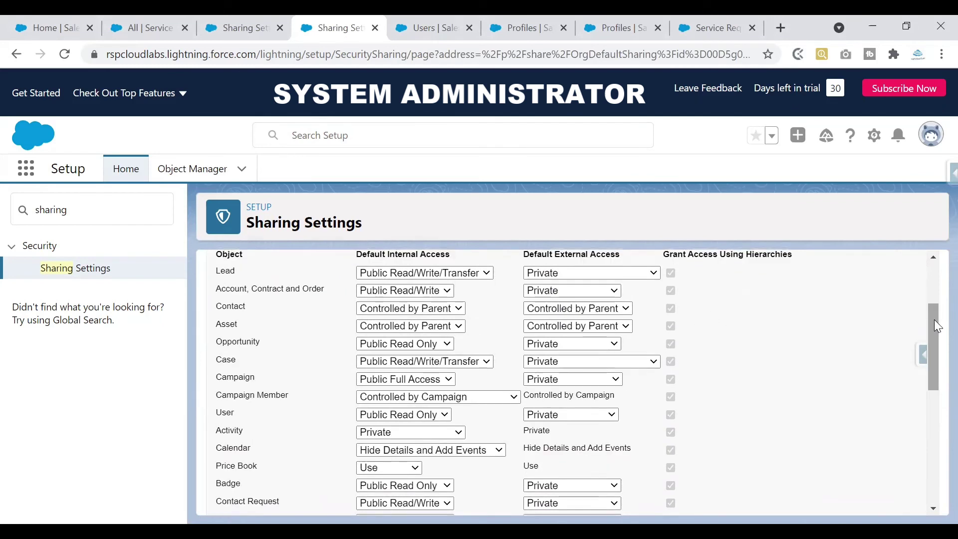
left_click_drag(935, 325, 928, 434)
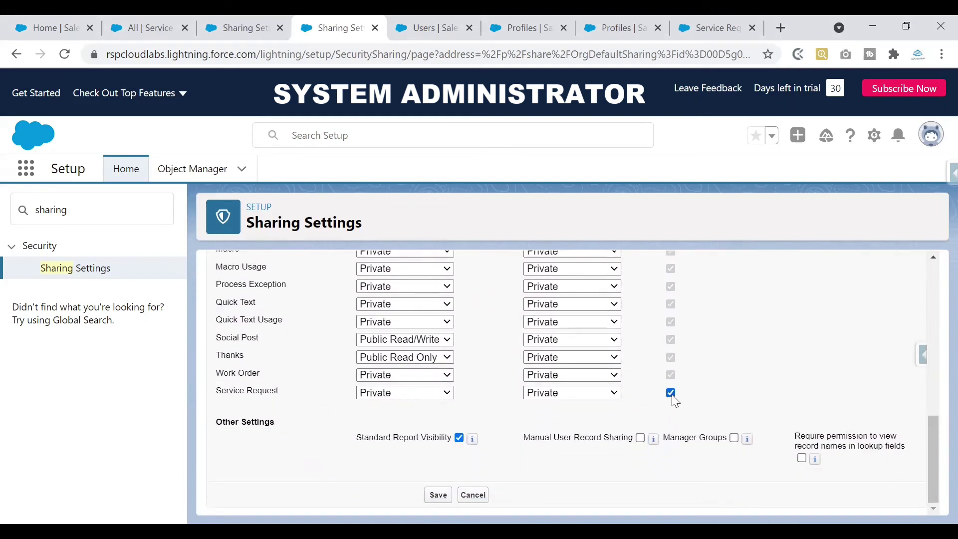
left_click_drag(220, 392, 288, 398)
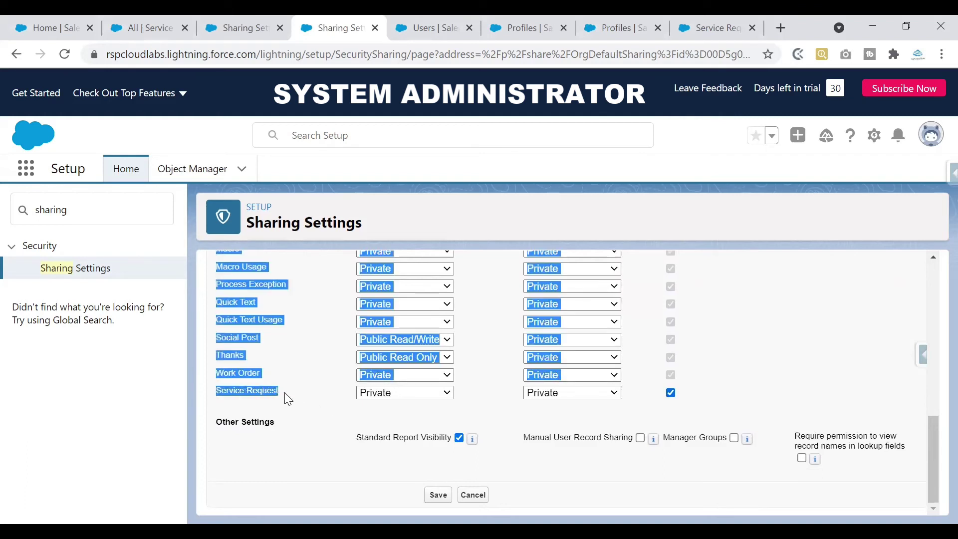
left_click(300, 396)
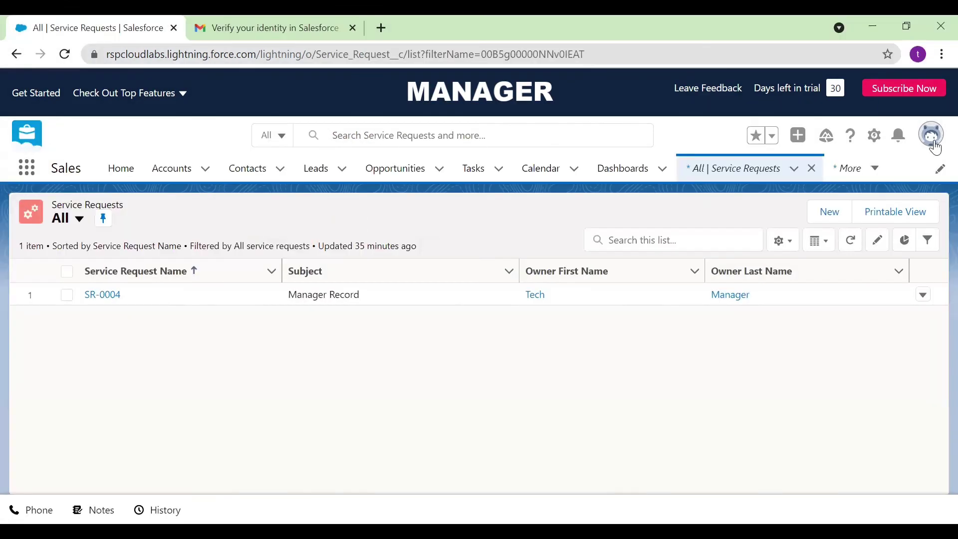
- Reload the Service Requests list in the manager's session and check which user is logged in to the manager and administrator sessions
left_click(931, 135)
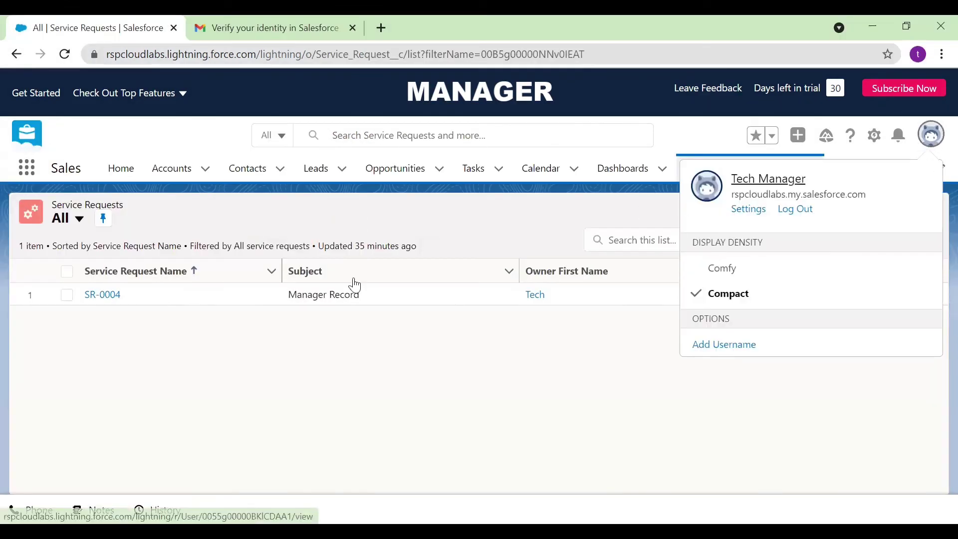
left_click(64, 54)
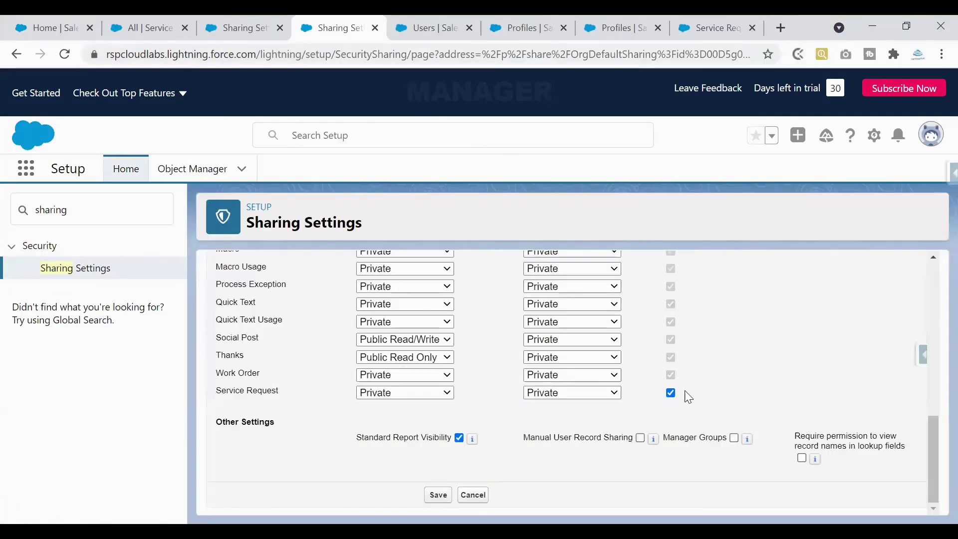
left_click(931, 135)
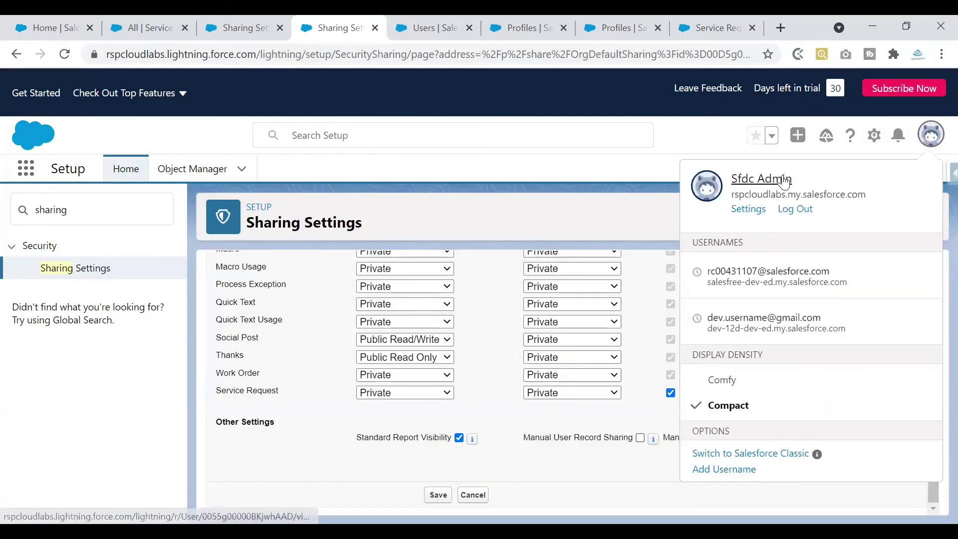
left_click(600, 209)
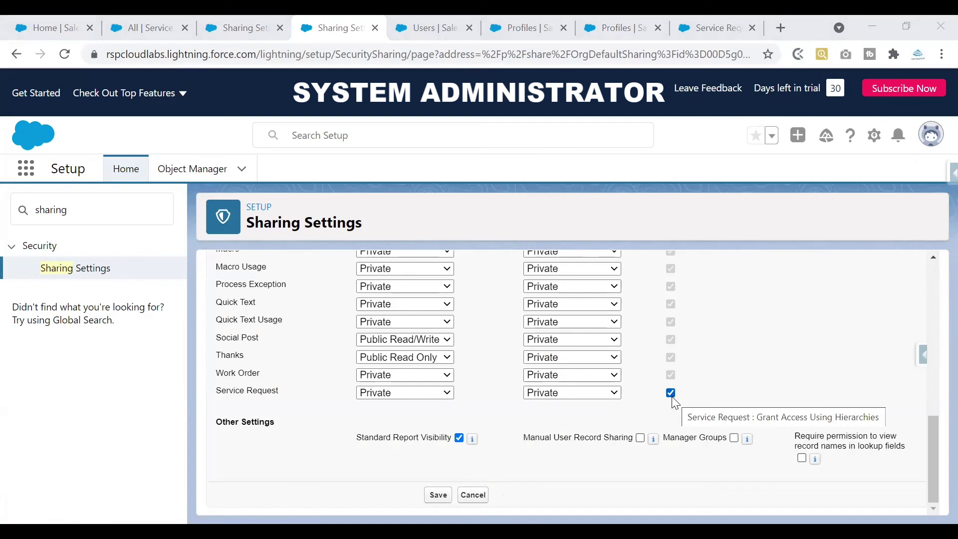
- Save the organization-wide defaults and check the Service Request row in the Sharing Settings table
left_click(438, 494)
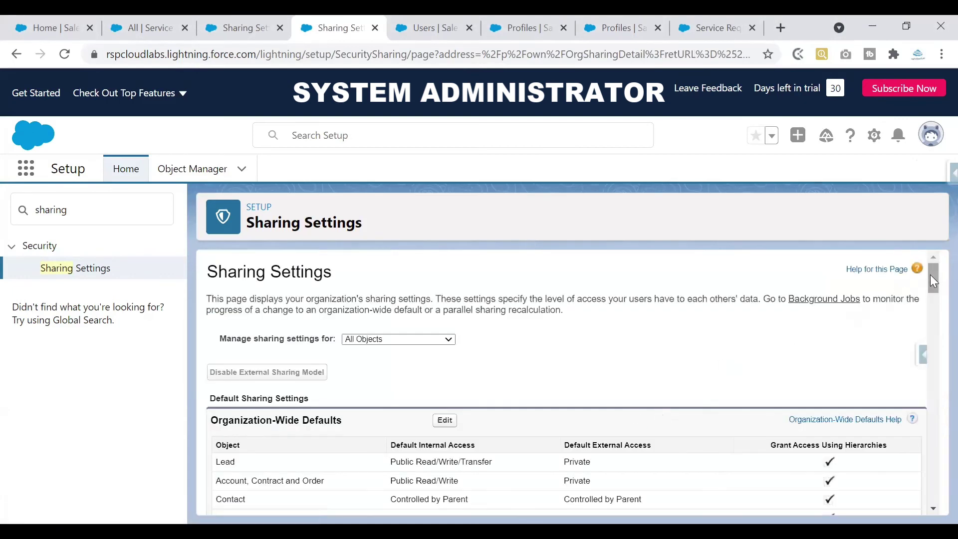
left_click_drag(930, 276, 934, 350)
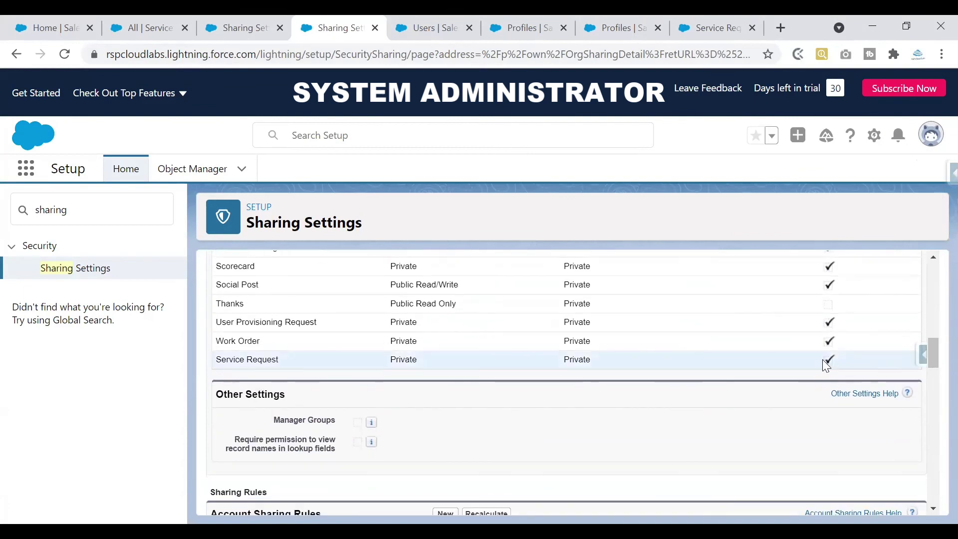
left_click_drag(214, 360, 288, 361)
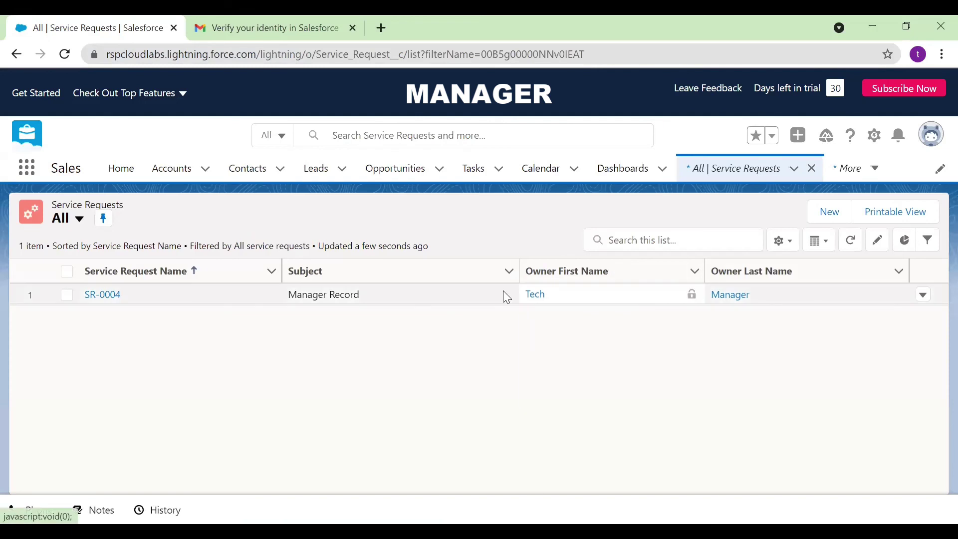
- Reload the All Service Requests list in the manager's session and check the logged-in user and the listed records
left_click(66, 55)
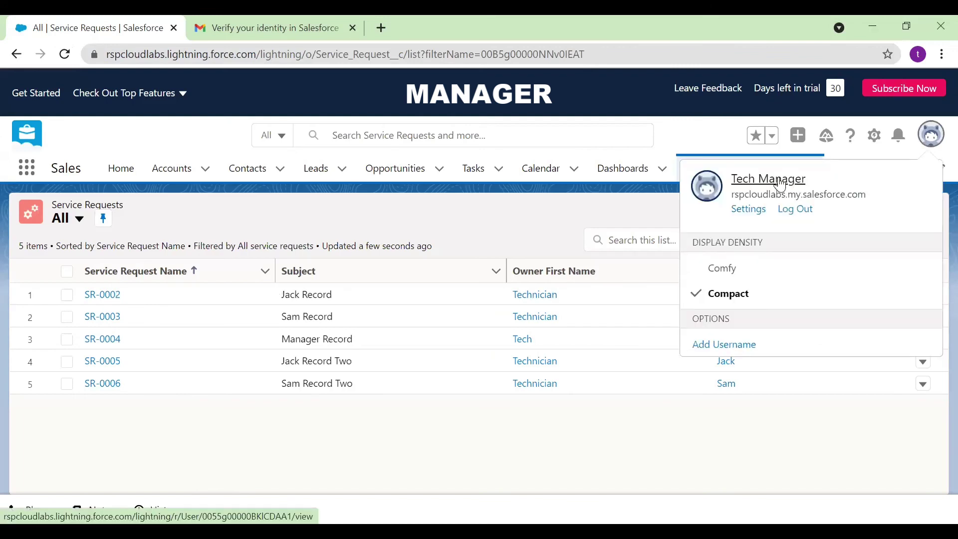
left_click(306, 428)
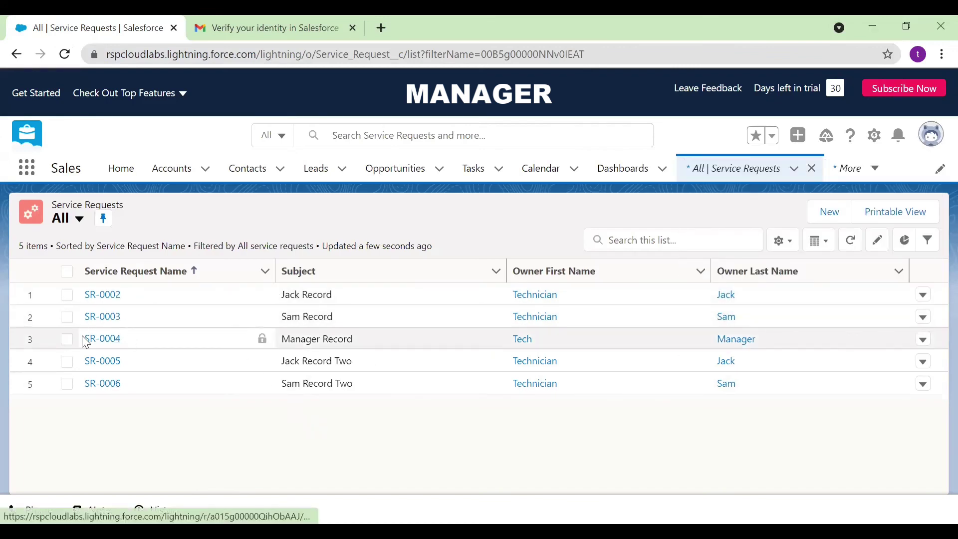
left_click(100, 342)
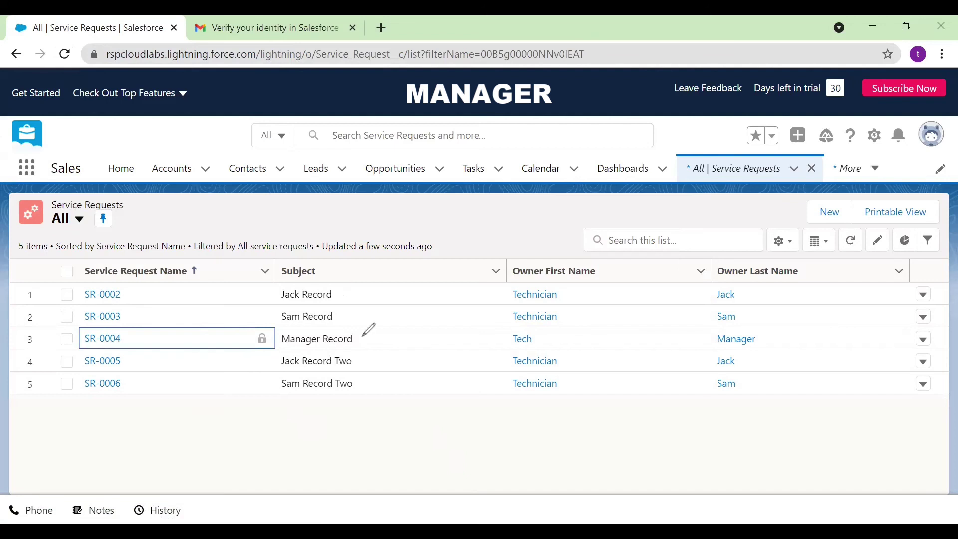
mouse_move(343, 295)
left_mouse_down()
mouse_move(362, 284)
mouse_move(367, 303)
left_mouse_up()
mouse_move(353, 362)
left_mouse_down()
mouse_move(375, 347)
mouse_move(376, 358)
left_mouse_up()
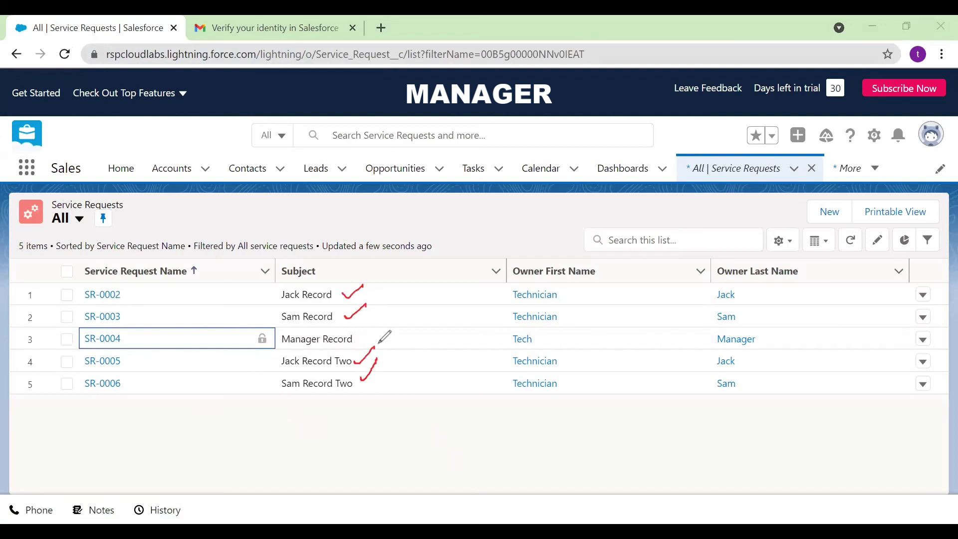
left_click_drag(397, 290, 422, 296)
left_click_drag(392, 355, 397, 363)
left_click(393, 314)
left_click_drag(397, 313, 420, 319)
left_click_drag(417, 313, 417, 324)
mouse_move(399, 364)
left_mouse_down()
mouse_move(417, 361)
mouse_move(397, 387)
mouse_move(423, 386)
left_mouse_up()
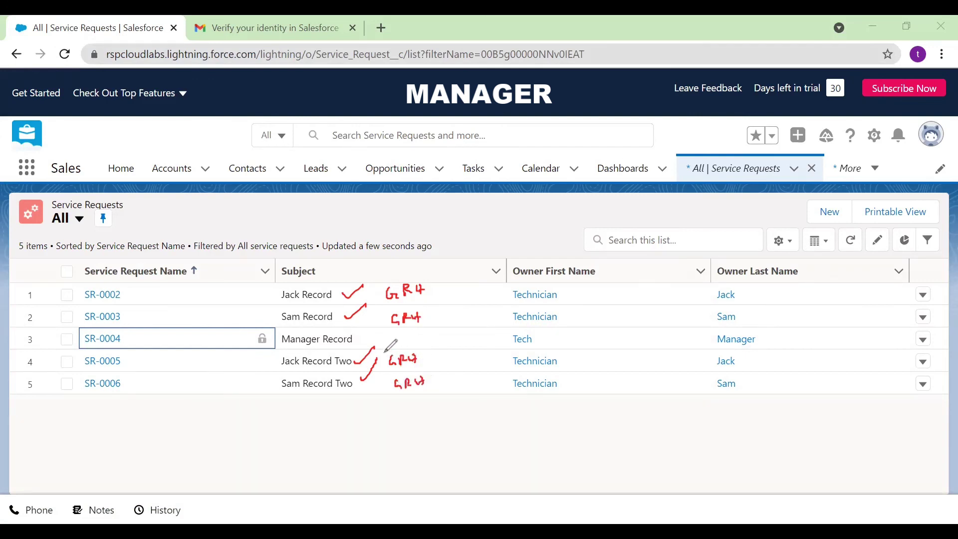
left_click_drag(398, 335, 410, 343)
mouse_move(408, 334)
left_mouse_down()
mouse_move(408, 344)
mouse_move(417, 325)
left_mouse_up()
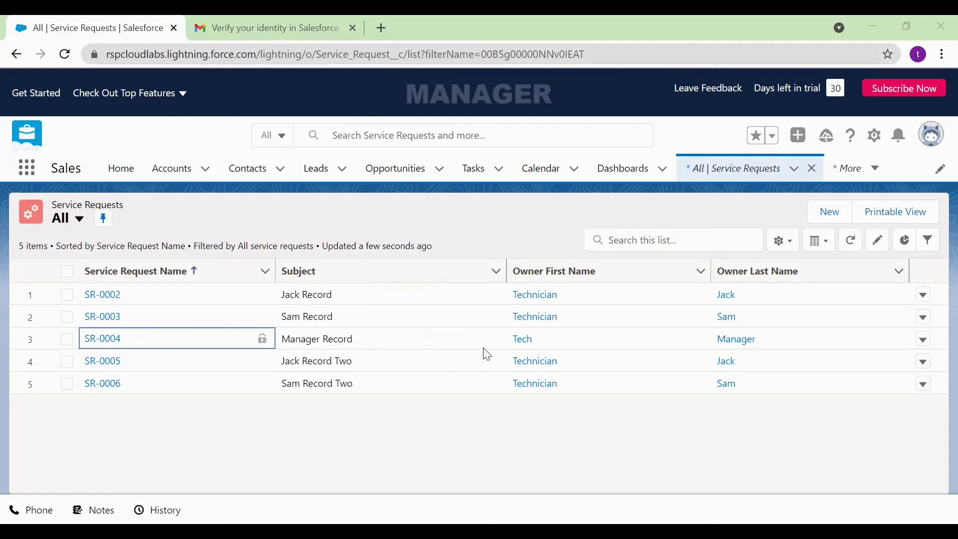
key("alt+Tab")
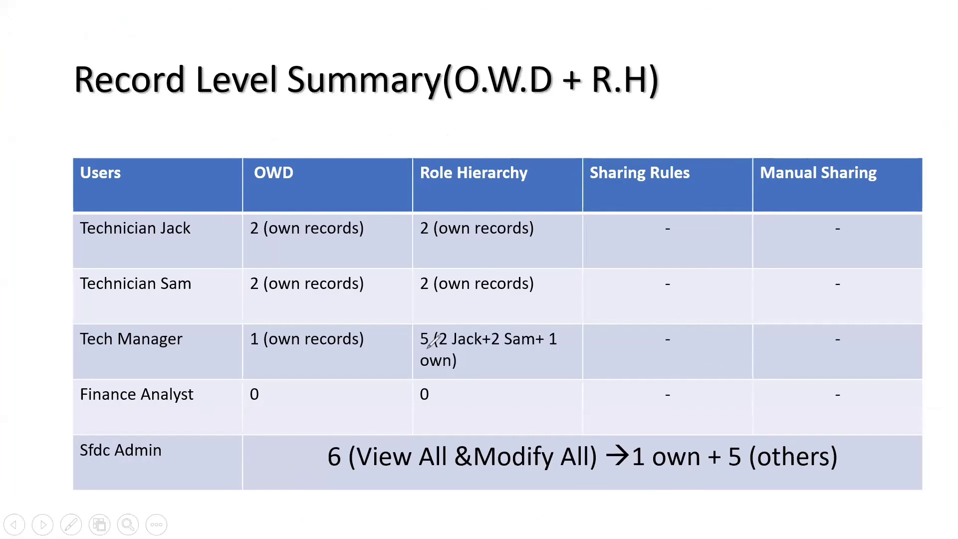
left_click_drag(417, 346, 430, 346)
mouse_move(421, 296)
left_mouse_down()
mouse_move(428, 298)
mouse_move(418, 298)
left_mouse_up()
left_click_drag(418, 239, 431, 239)
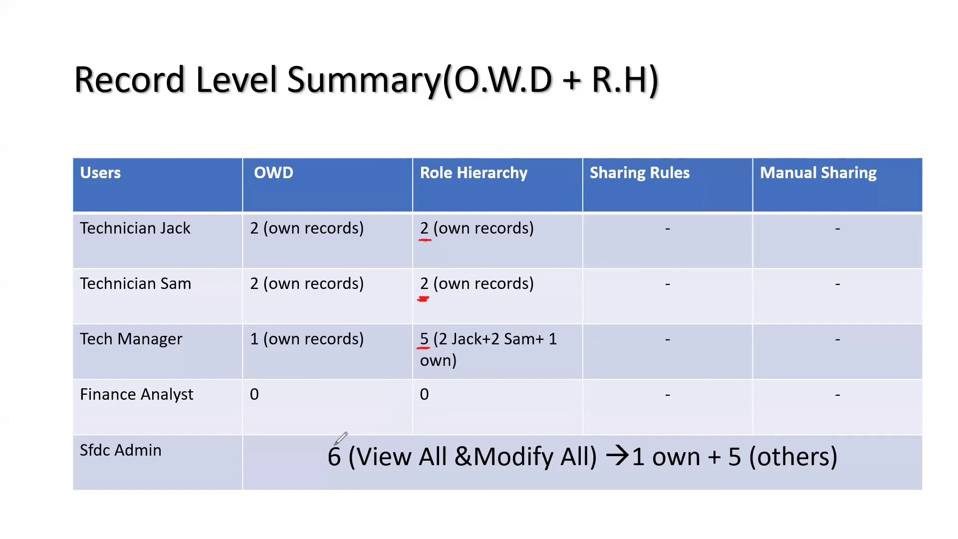
mouse_move(333, 444)
left_mouse_down()
mouse_move(327, 467)
mouse_move(339, 441)
left_mouse_up()
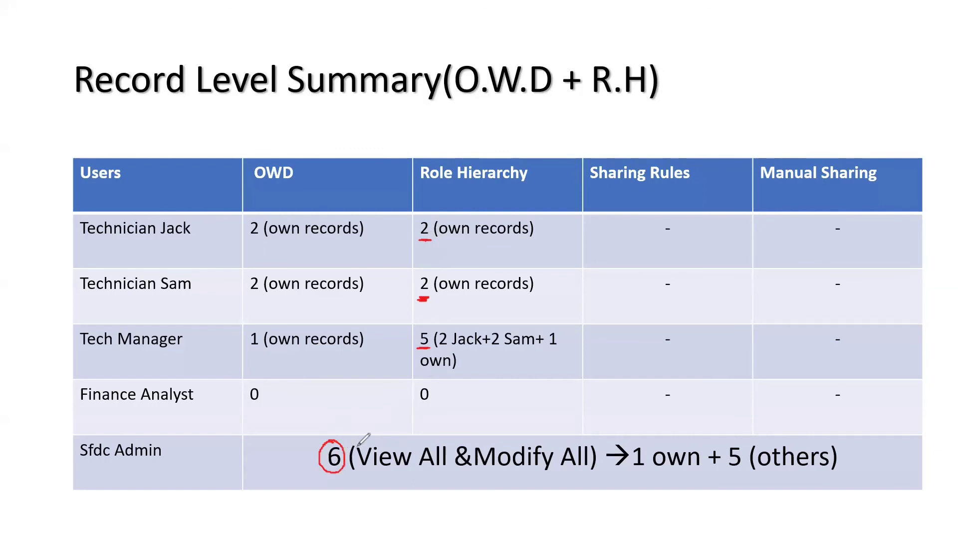